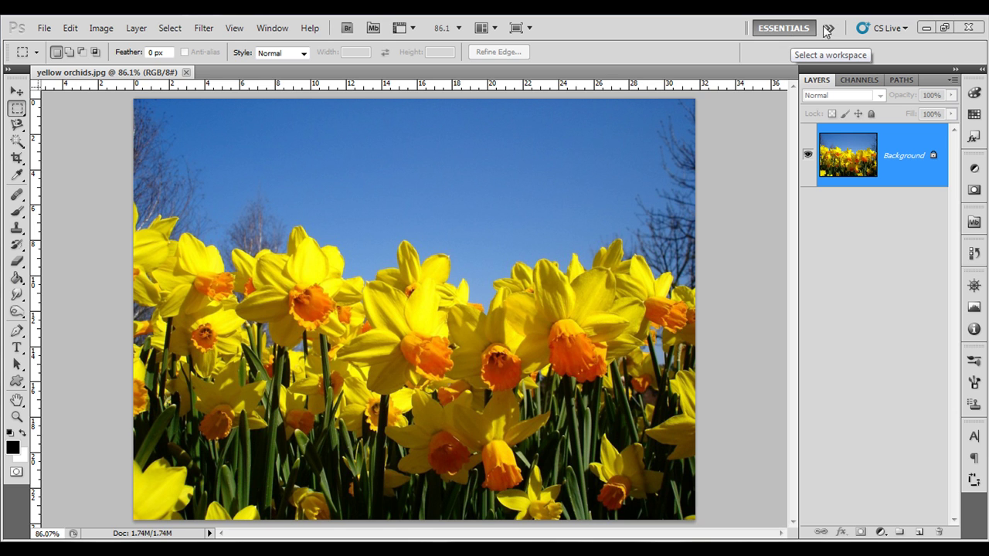
Step: Choose the Photography workspace from the workspace switcher's list
left_click(829, 31)
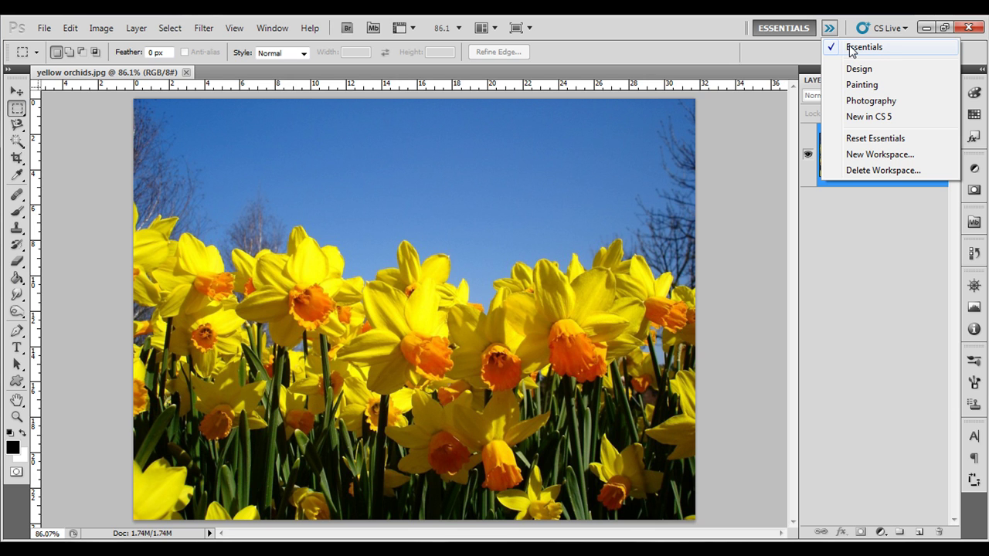
left_click(881, 102)
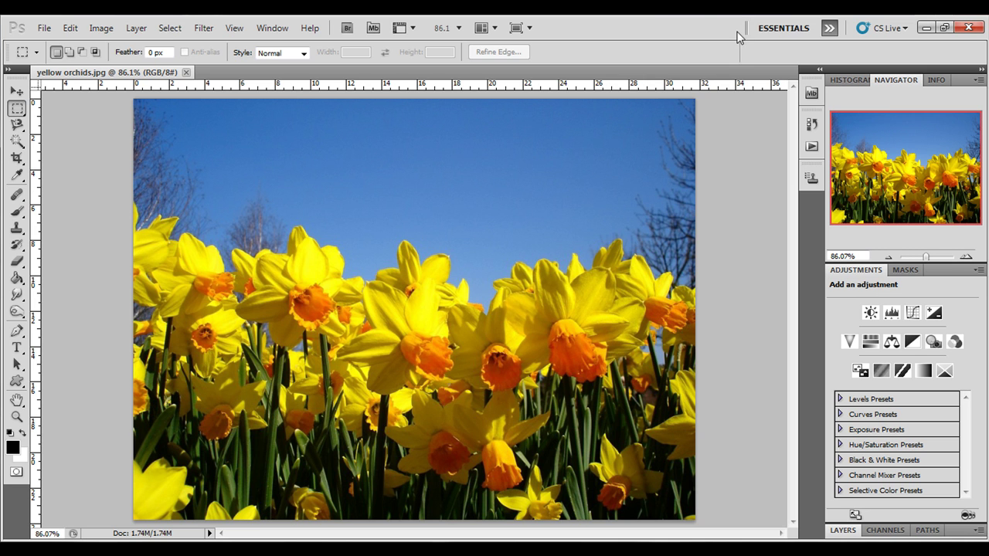
Step: Widen the workspace bar and cycle through Essentials, Design, Painting and Photography, ending on New in CS5
mouse_move(748, 29)
left_mouse_down()
mouse_move(526, 28)
mouse_move(510, 44)
left_mouse_up()
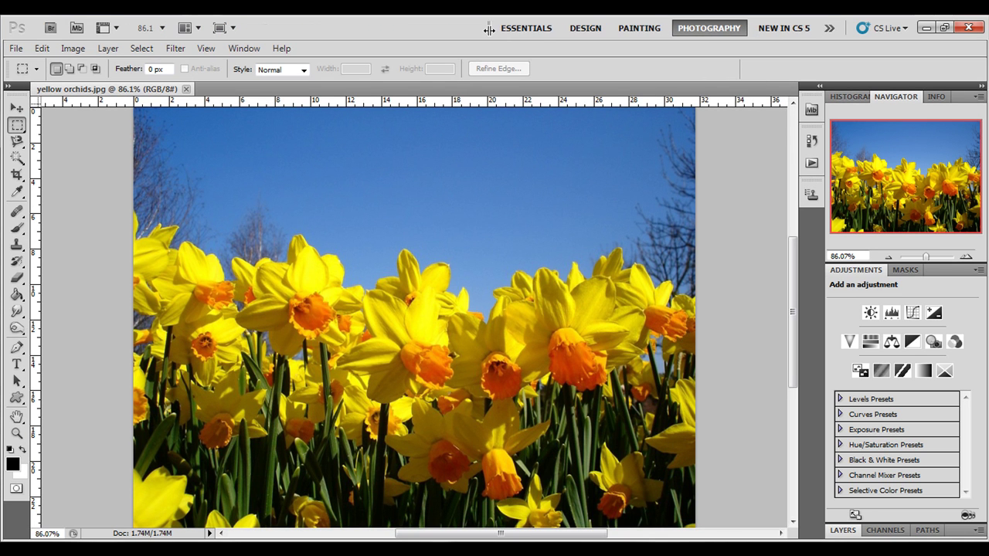
left_click(538, 30)
left_click(591, 29)
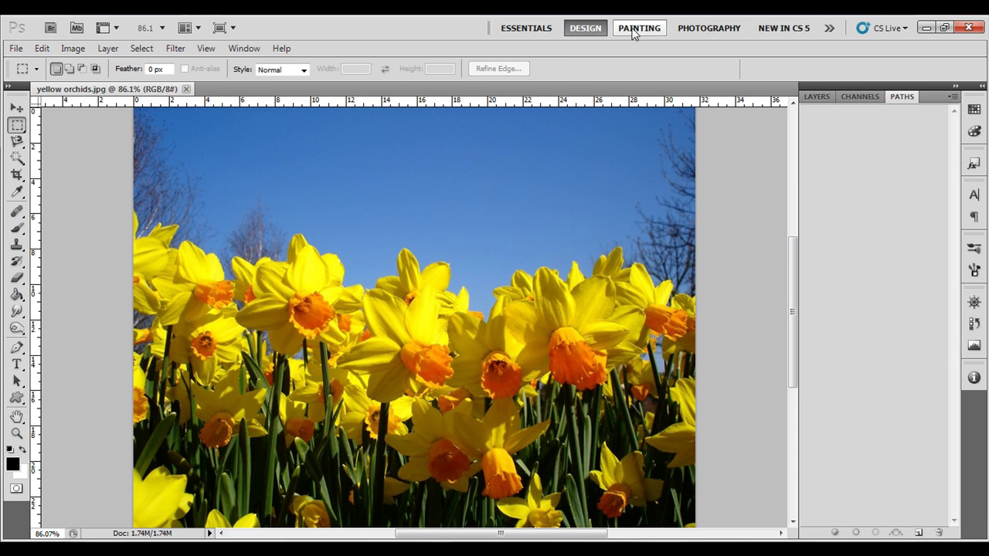
left_click(632, 31)
left_click(709, 29)
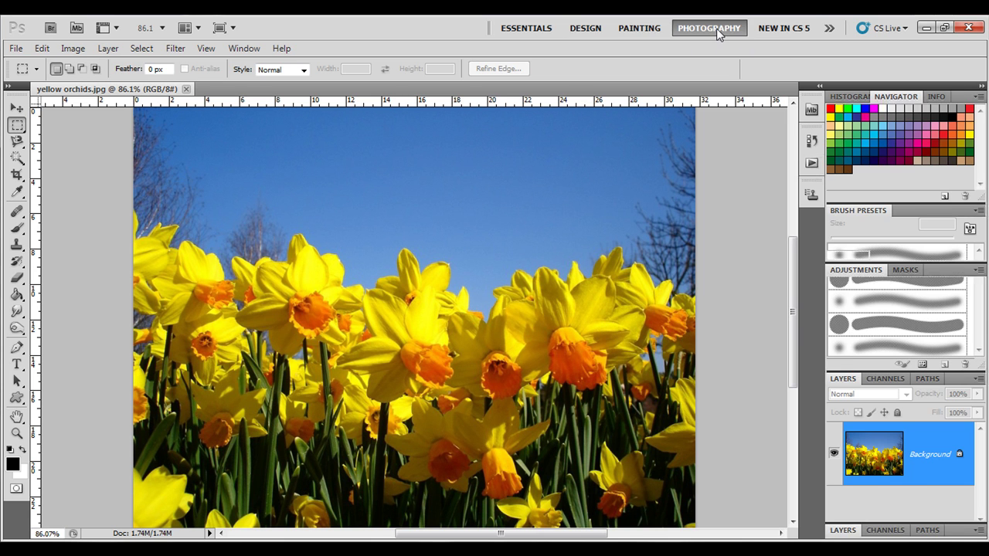
left_click(776, 30)
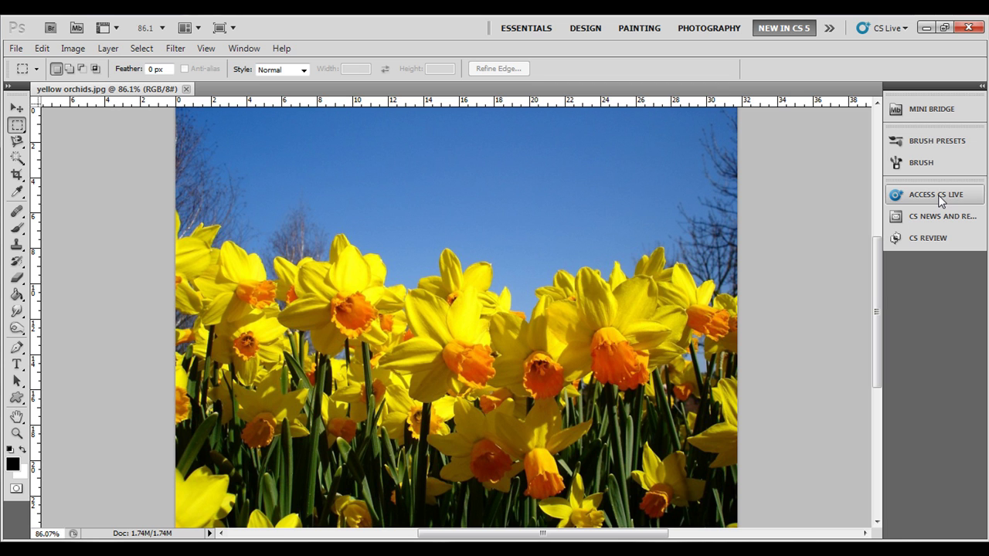
left_click(243, 48)
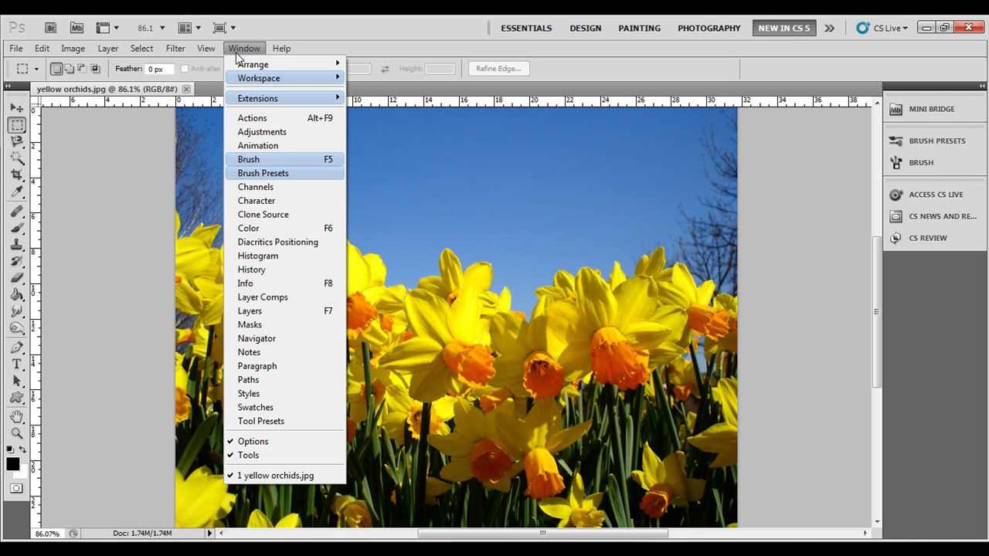
left_click(238, 49)
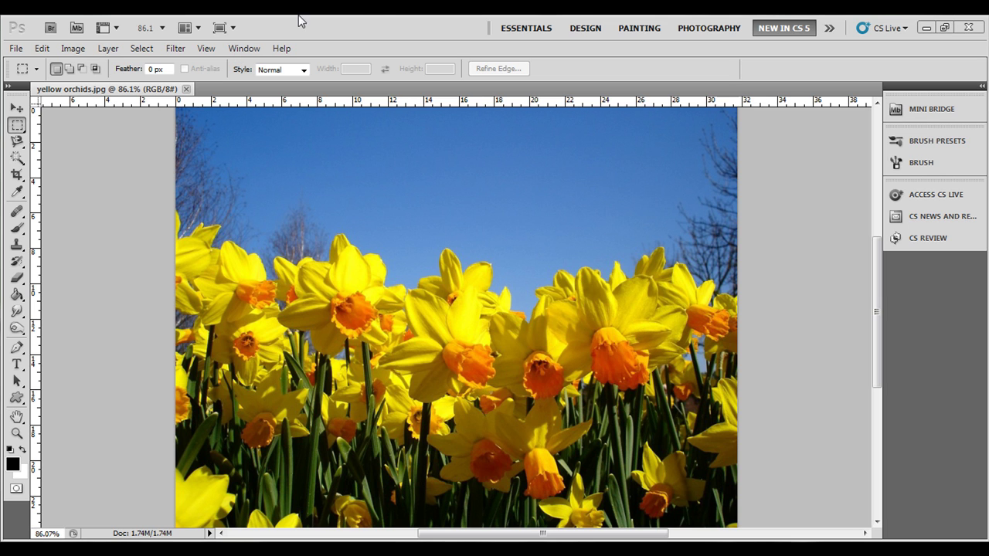
Step: Return to the Essentials workspace and bring up Edit > Keyboard Shortcuts
left_click(514, 28)
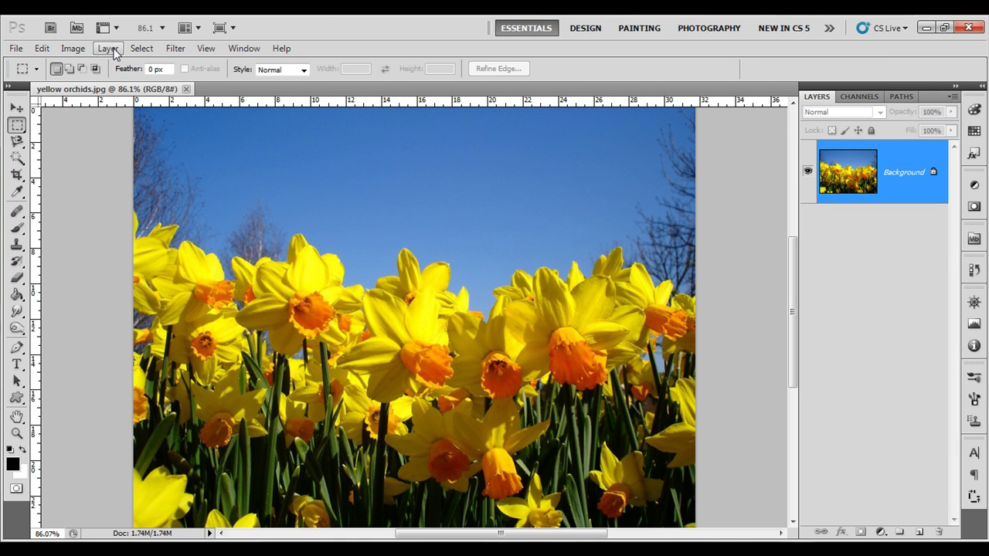
left_click(42, 48)
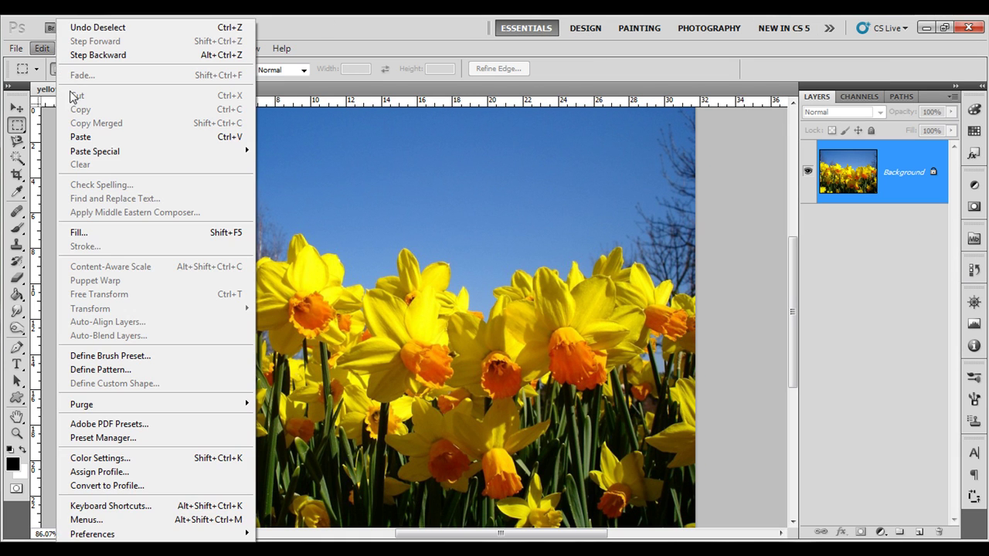
left_click(138, 519)
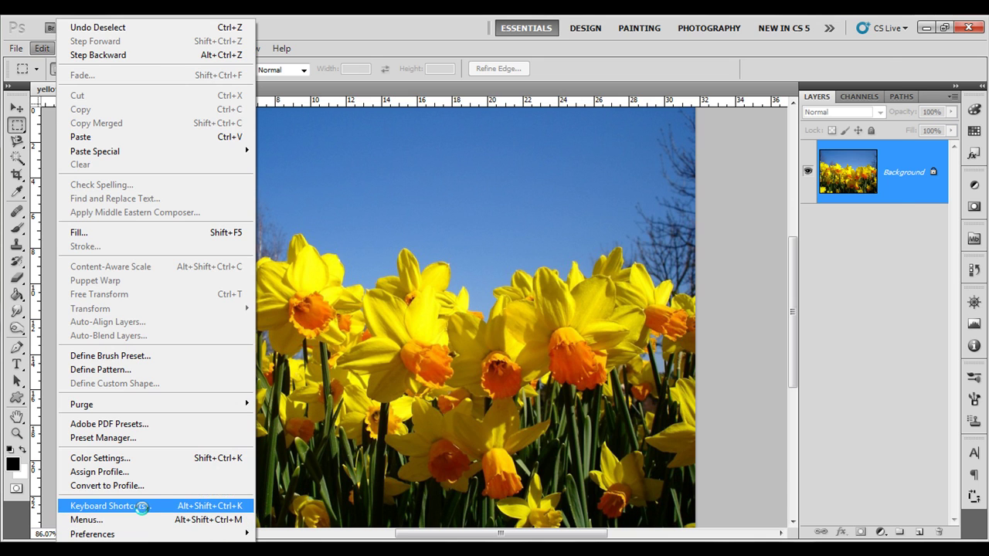
left_click(141, 507)
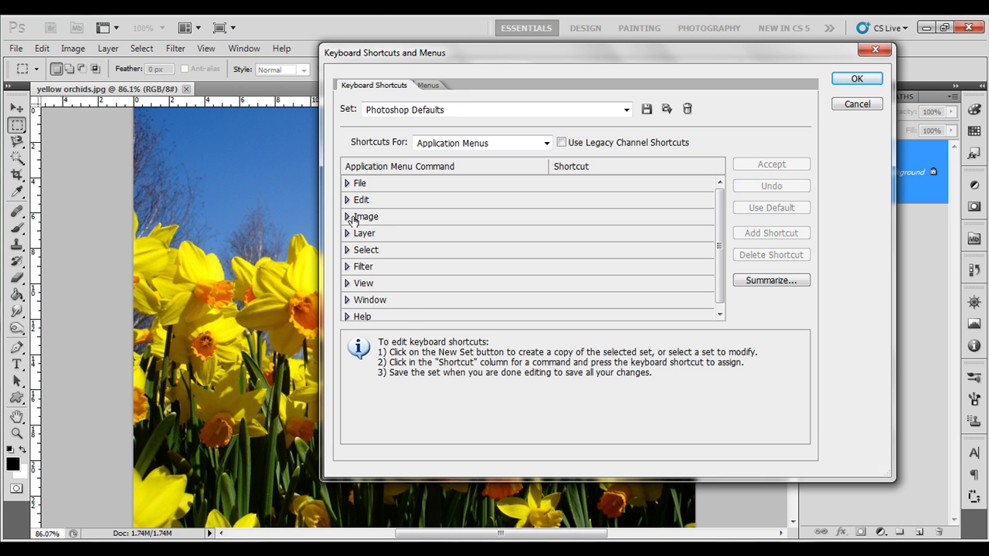
Step: Give Image > Mode > Grayscale the shortcut Ctrl+, after undoing the conflicting Ctrl+G
left_click(347, 216)
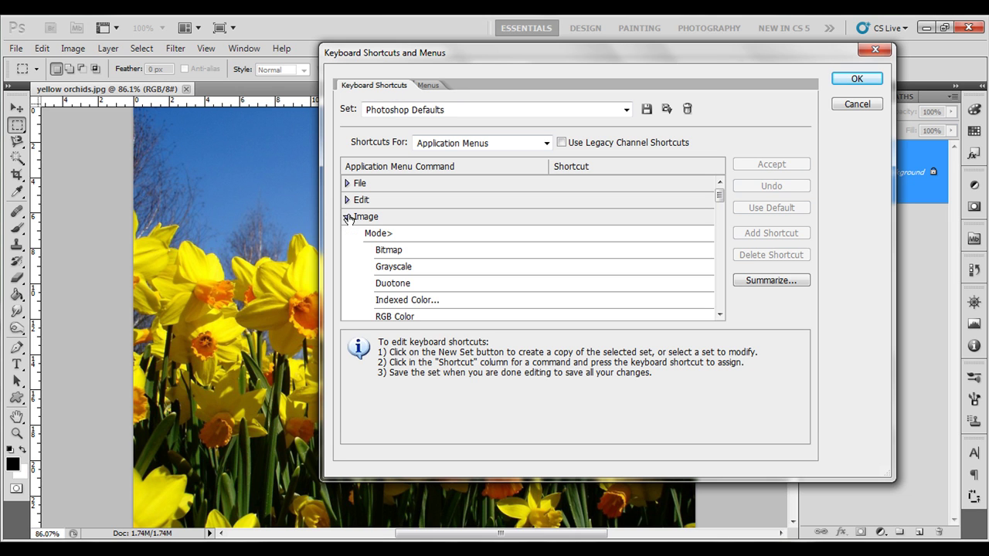
left_click(432, 268)
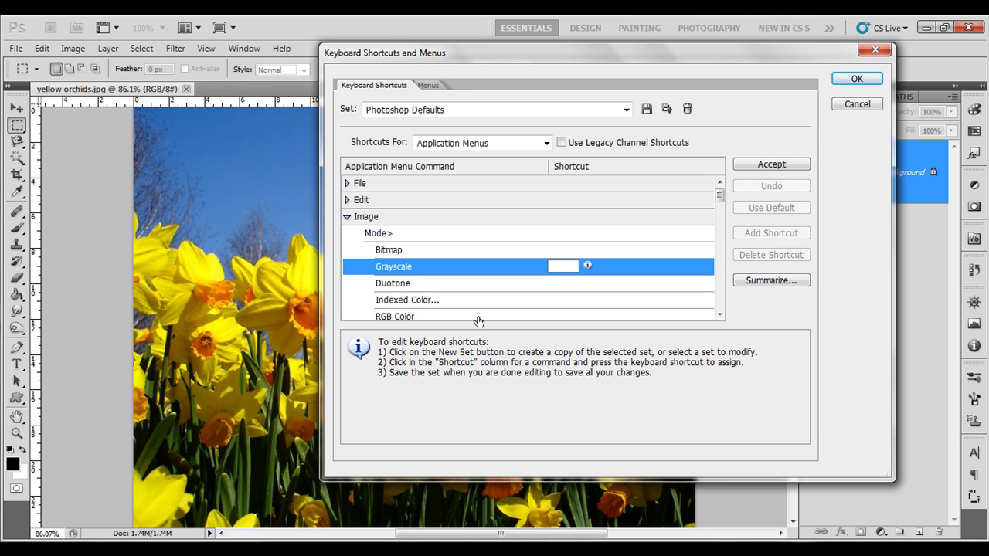
key("ctrl+g")
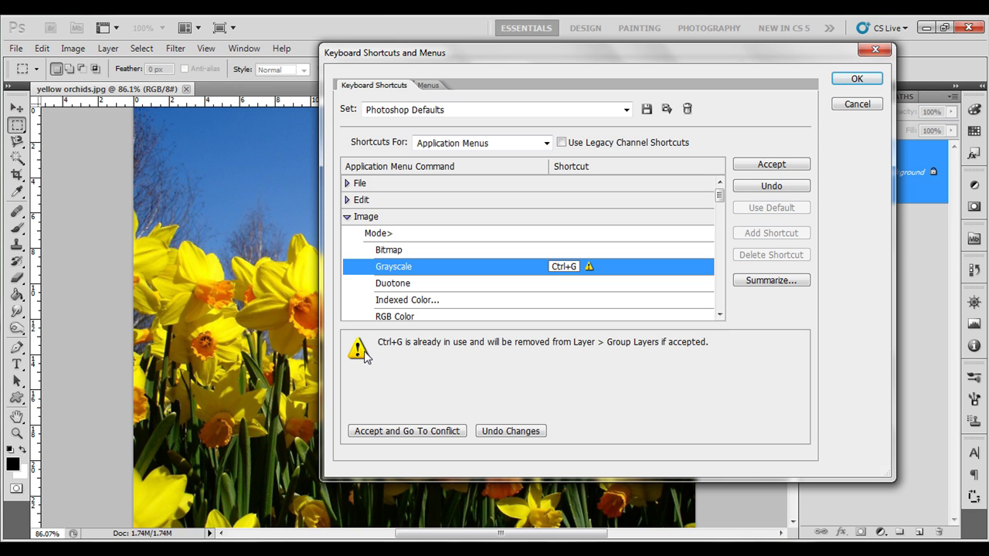
left_click(779, 190)
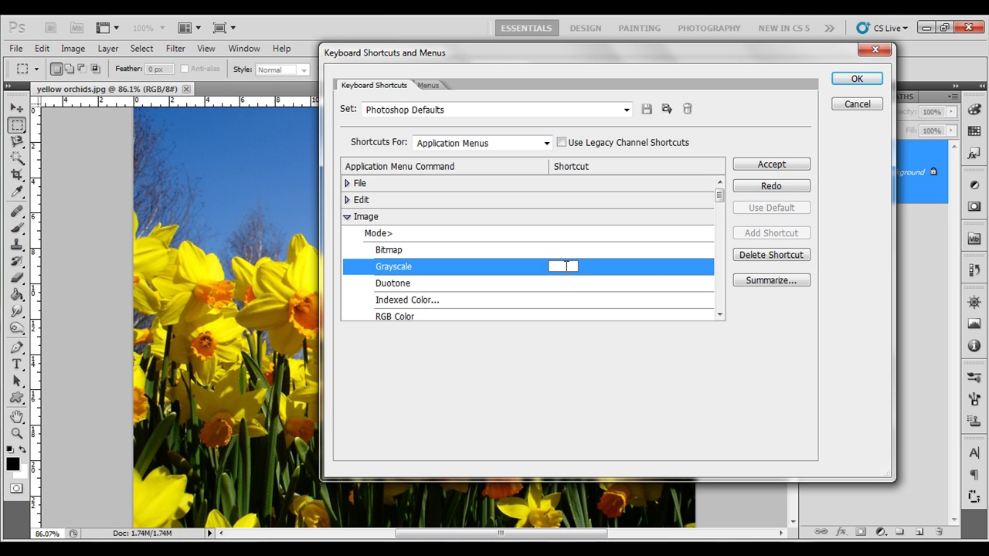
key("ctrl+comma")
left_click(753, 172)
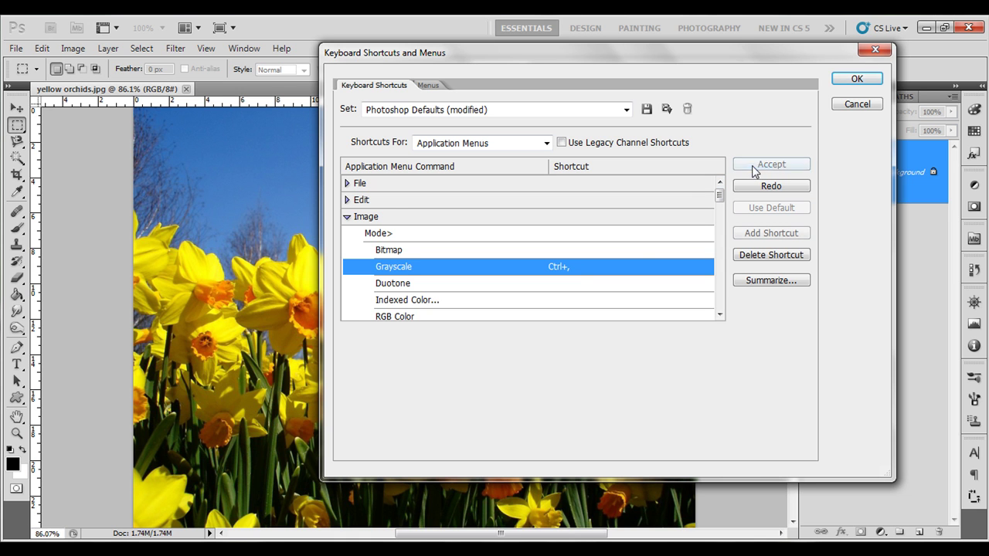
Step: Confirm the shortcuts, then colour the Image > Mode > Grayscale menu entry Blue
left_click(855, 80)
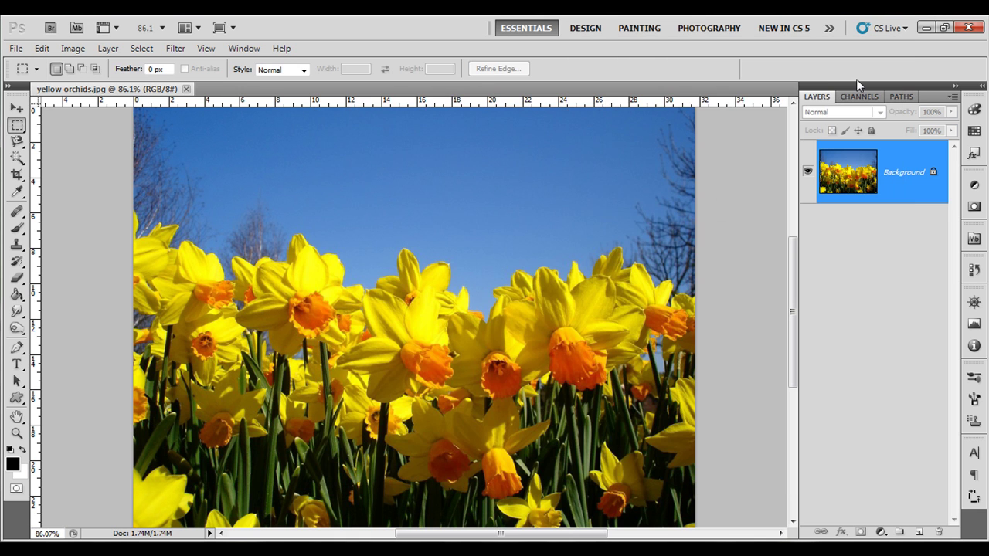
left_click(72, 48)
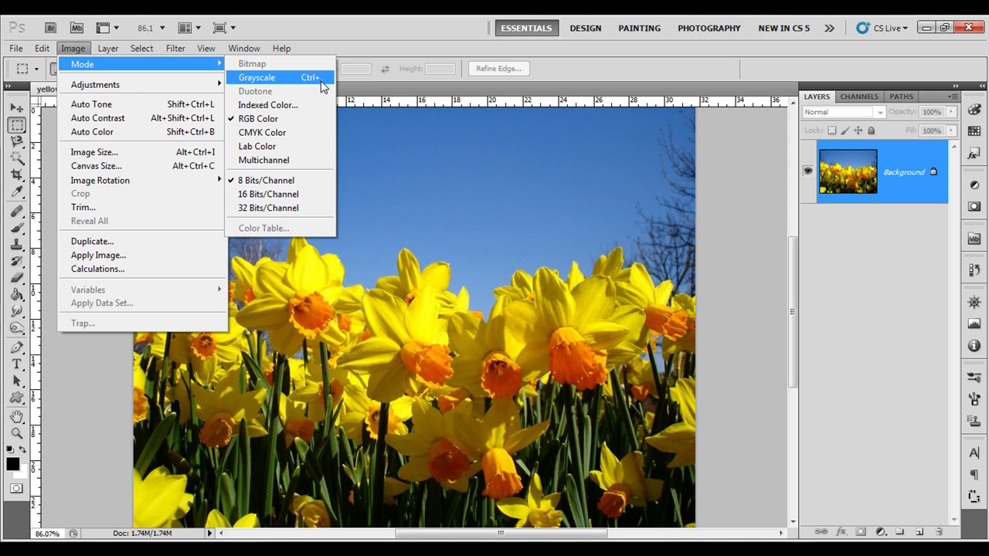
mouse_move(42, 48)
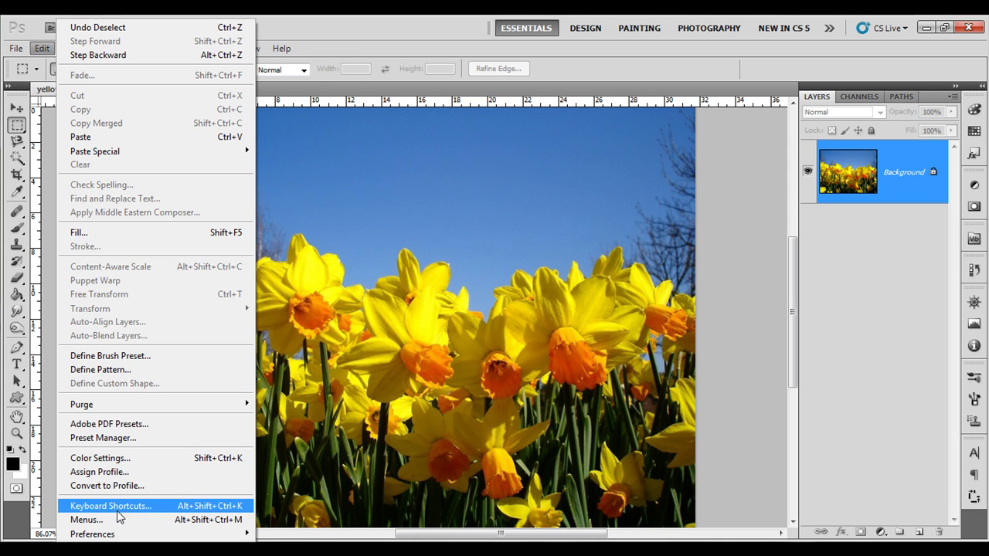
left_click(87, 520)
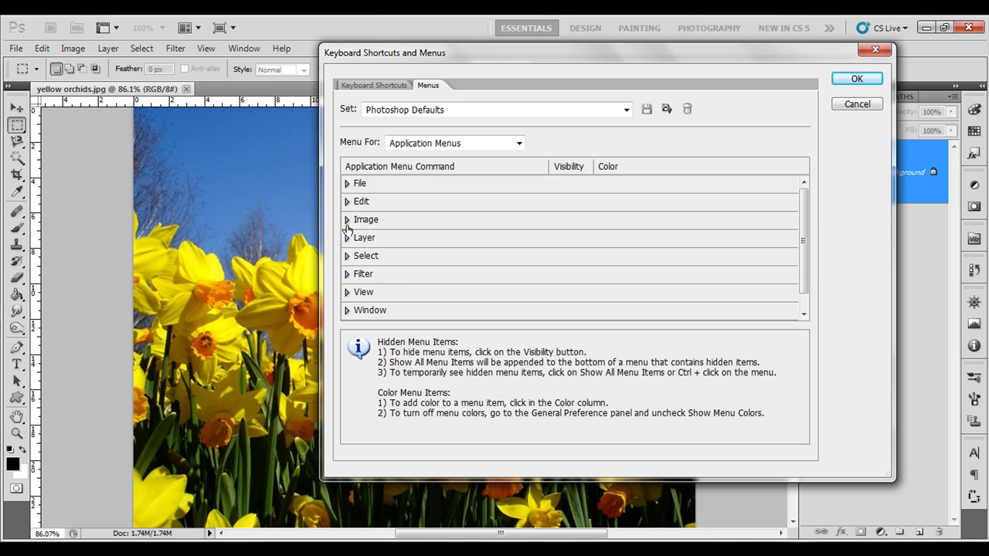
left_click(347, 220)
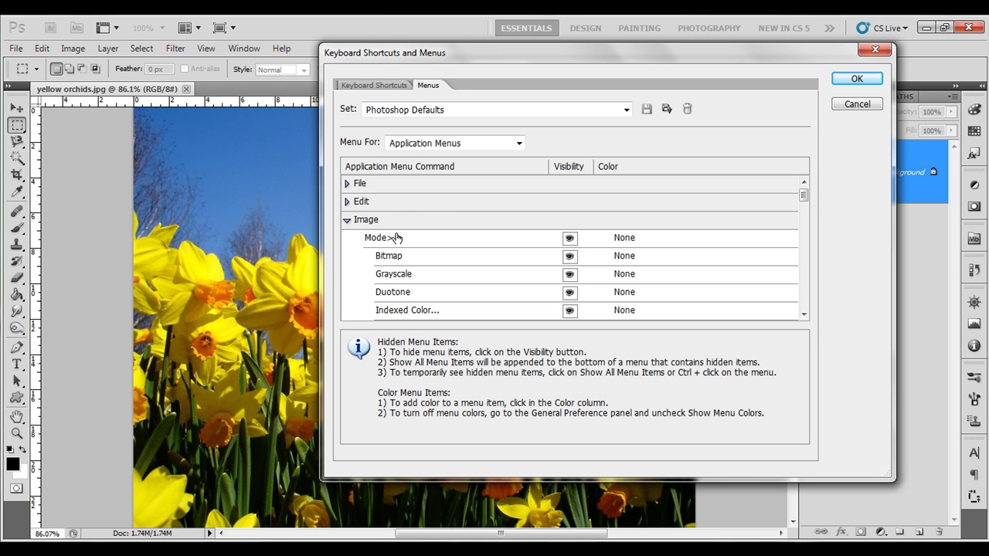
left_click(501, 276)
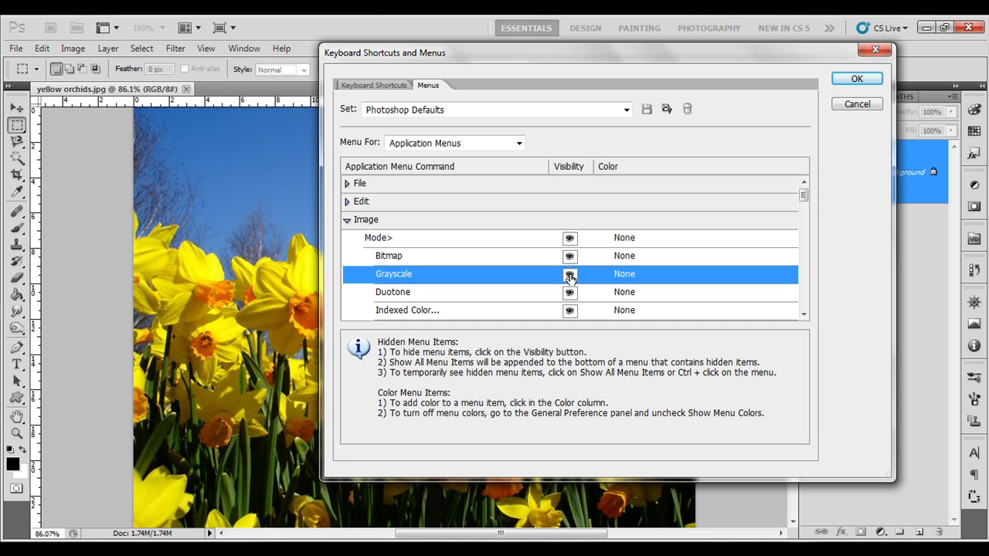
left_click(569, 275)
left_click(570, 276)
left_click(625, 275)
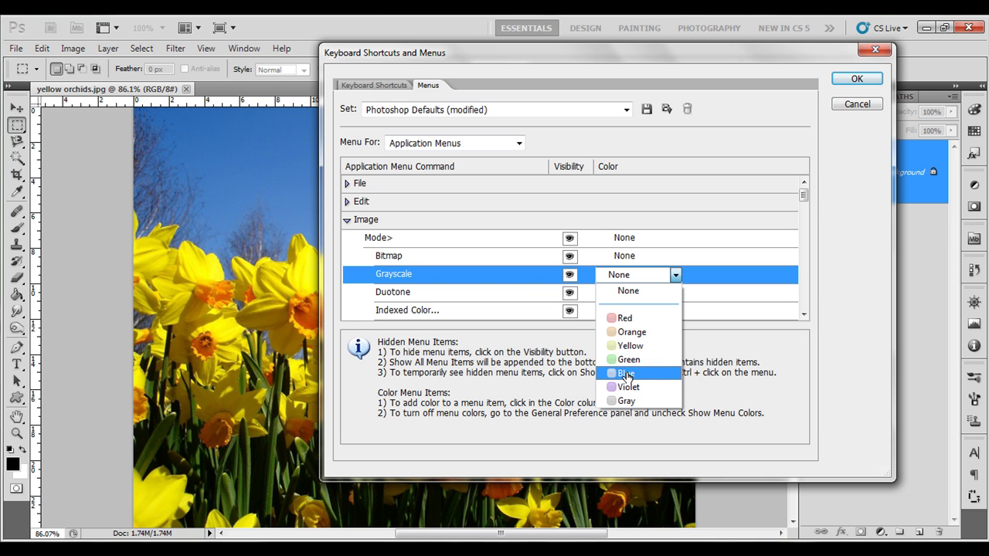
left_click(626, 374)
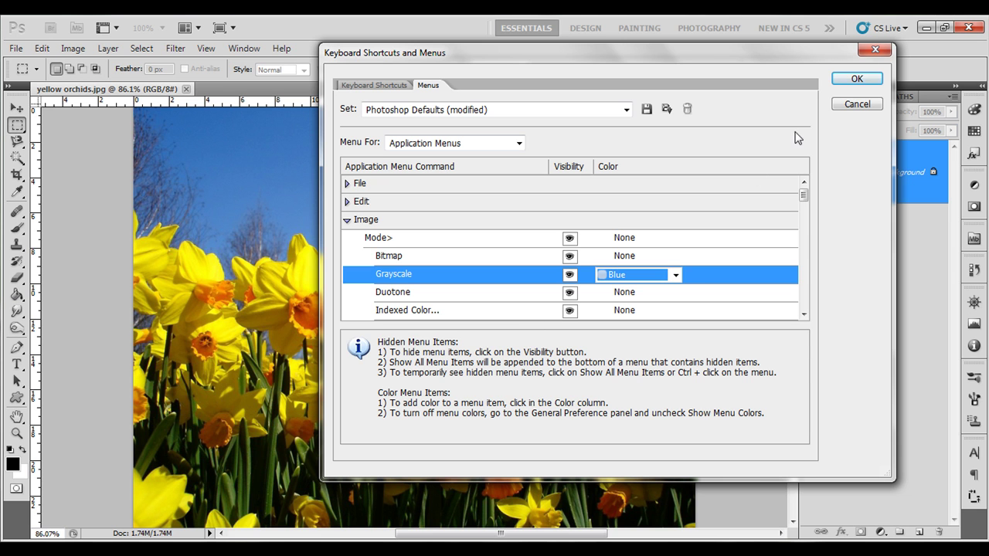
left_click(857, 80)
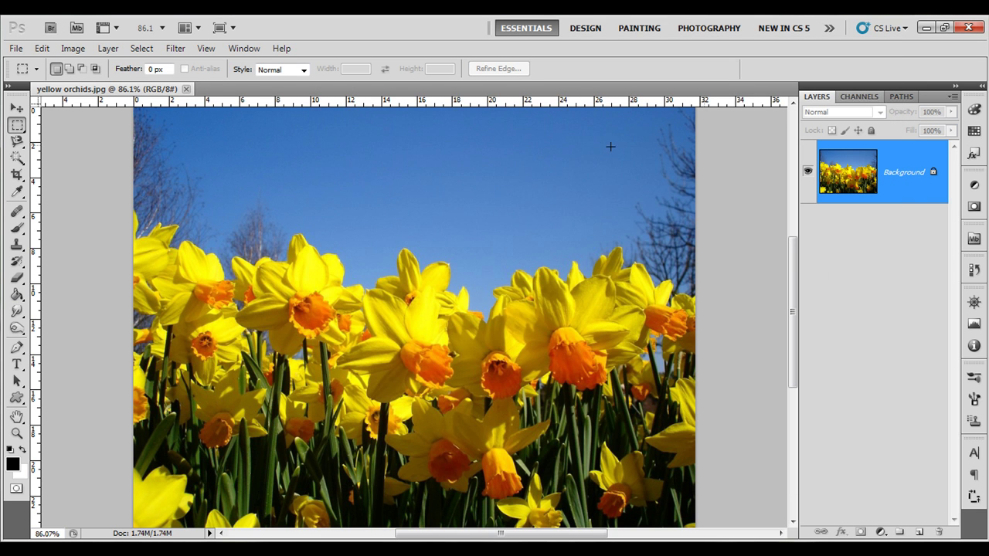
Step: Check the blue Grayscale entry under Image > Mode without converting, then show the Edit menu
left_click(72, 50)
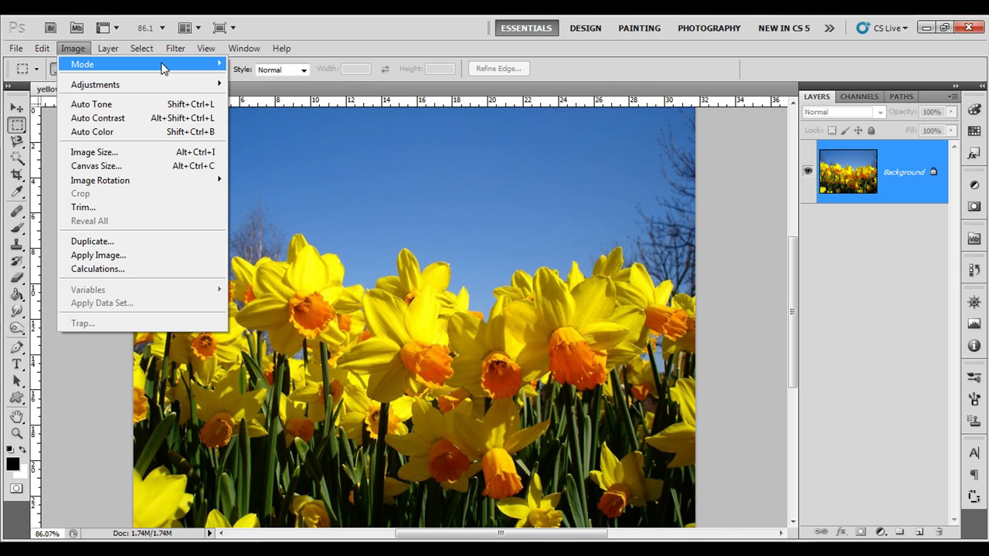
mouse_move(139, 64)
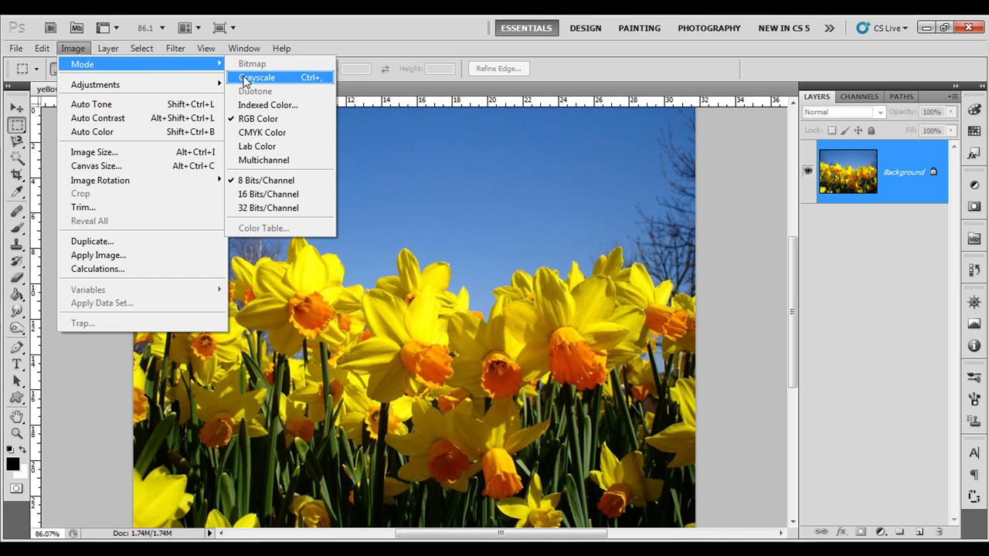
left_click(392, 40)
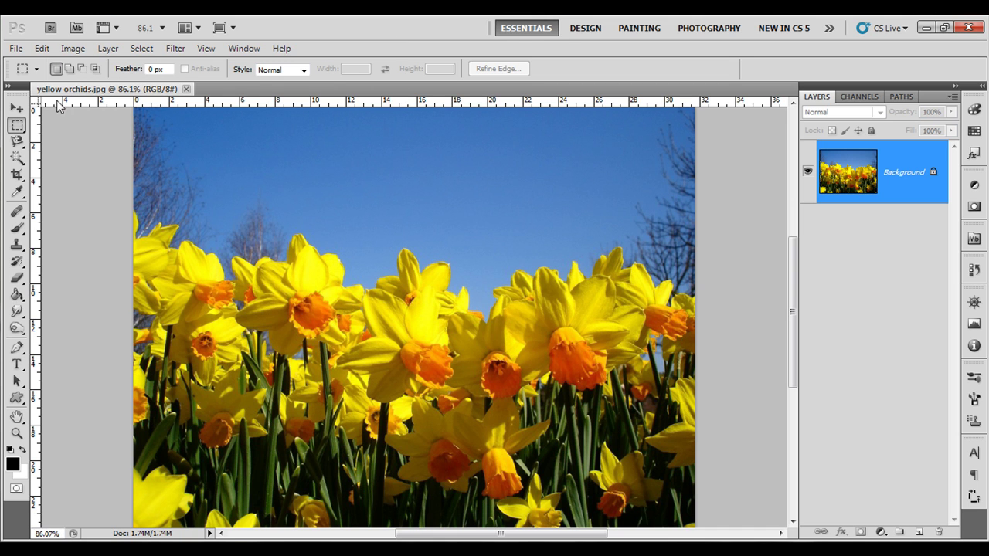
left_click(43, 49)
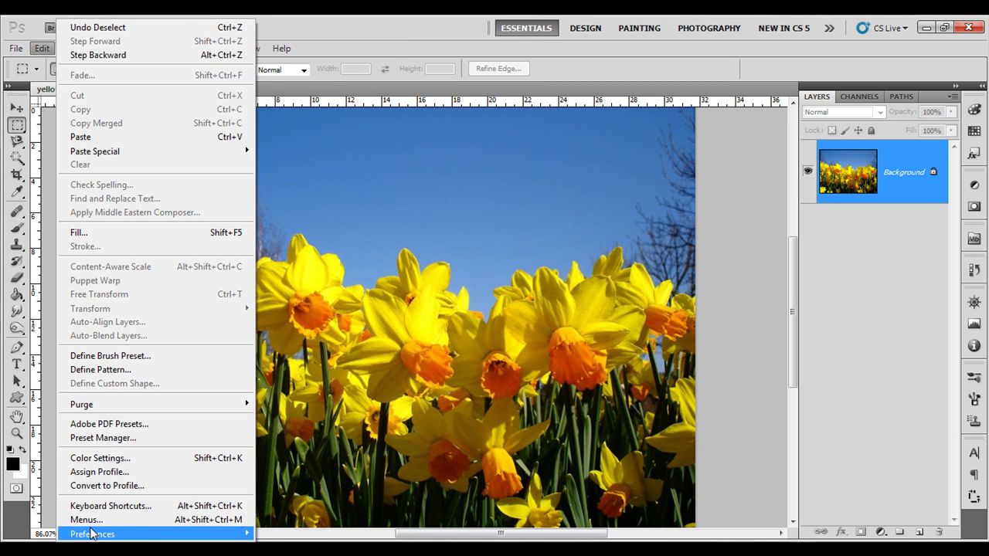
Step: Alt-reset both keyboard shortcuts and menu colours to Photoshop Defaults and confirm
left_click(103, 507)
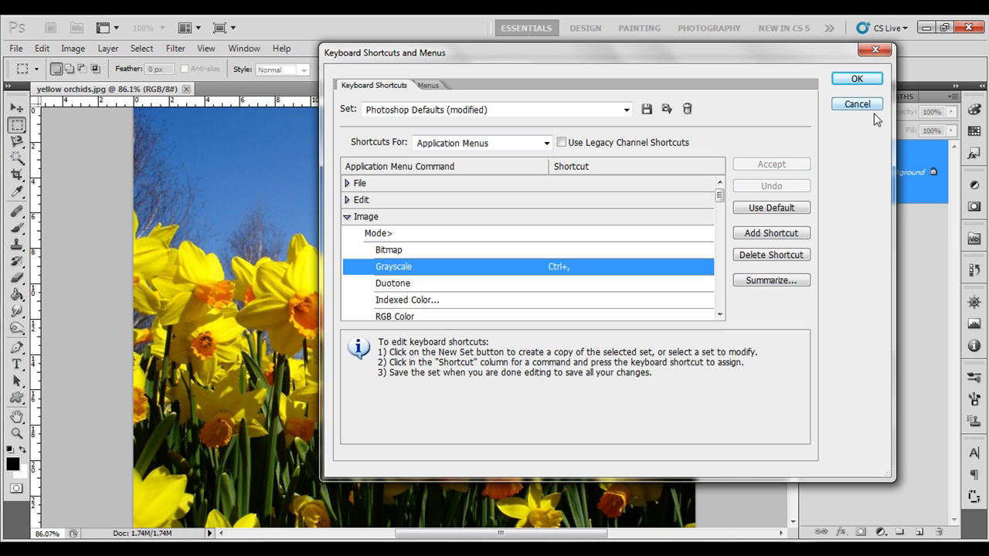
key("alt")
left_click(856, 108)
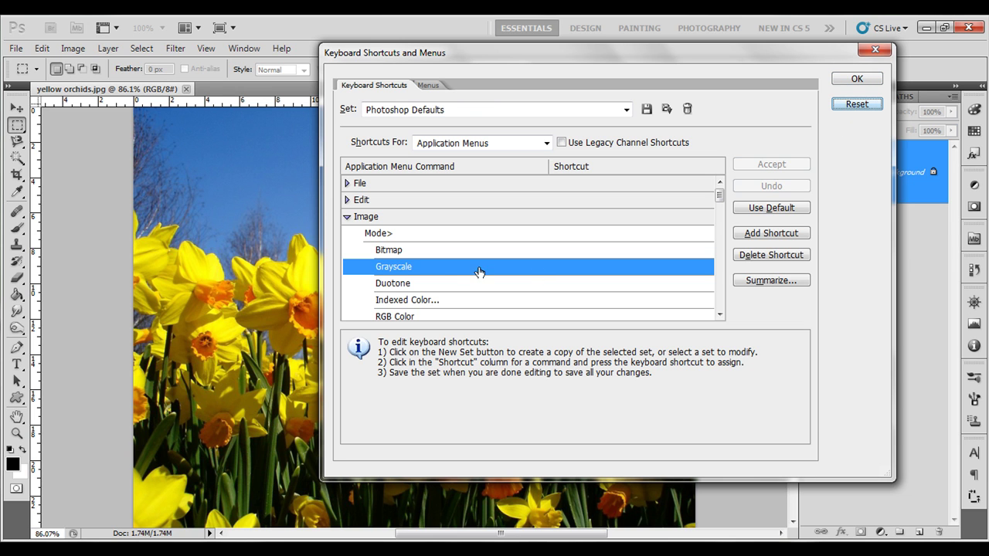
left_click(430, 86)
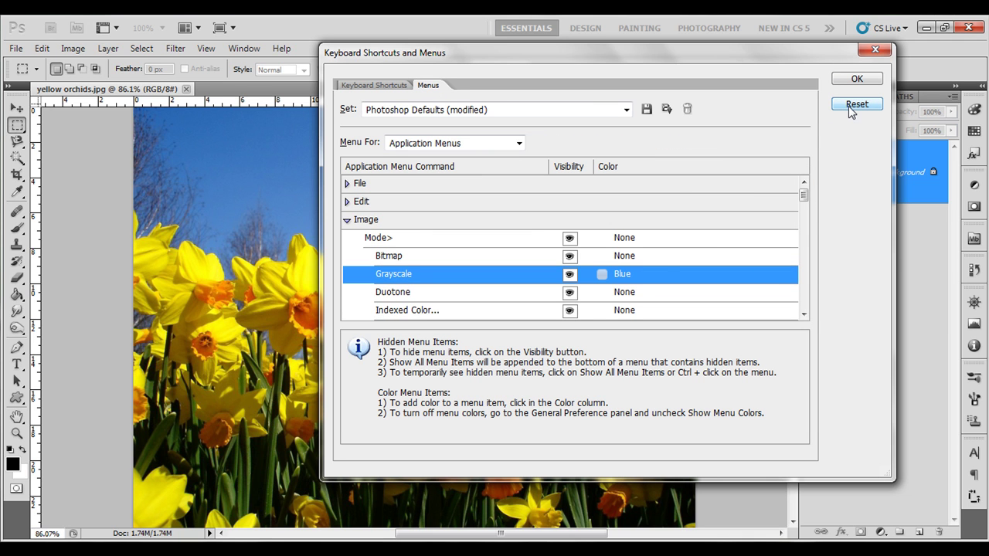
left_click(850, 105)
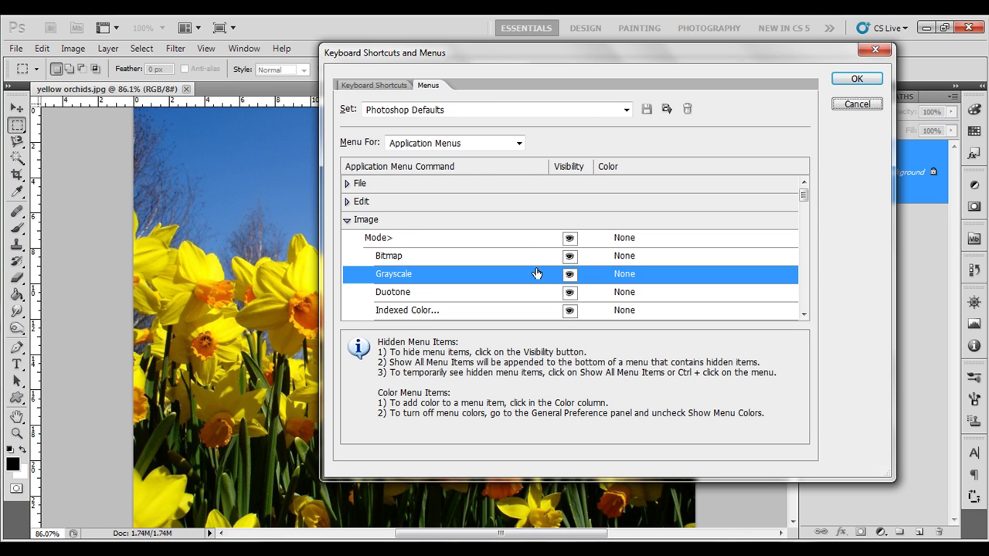
left_click(857, 79)
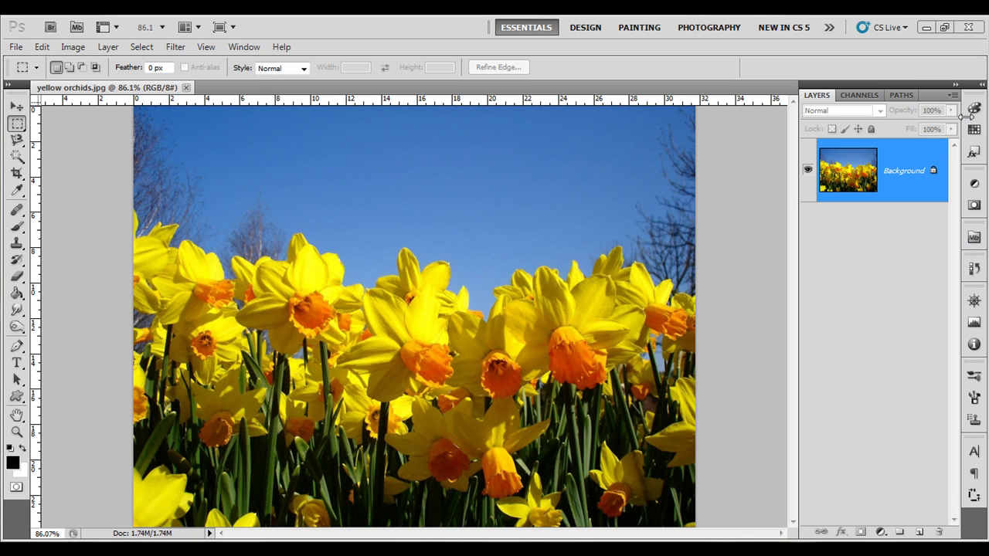
Step: Close the Layers tab group and the first two docked icon groups
right_click(928, 93)
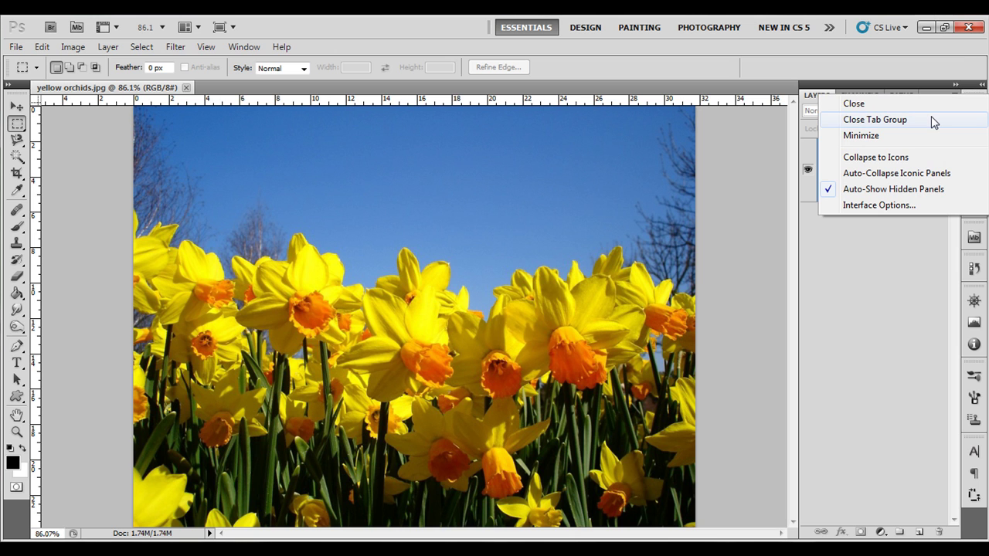
left_click(933, 120)
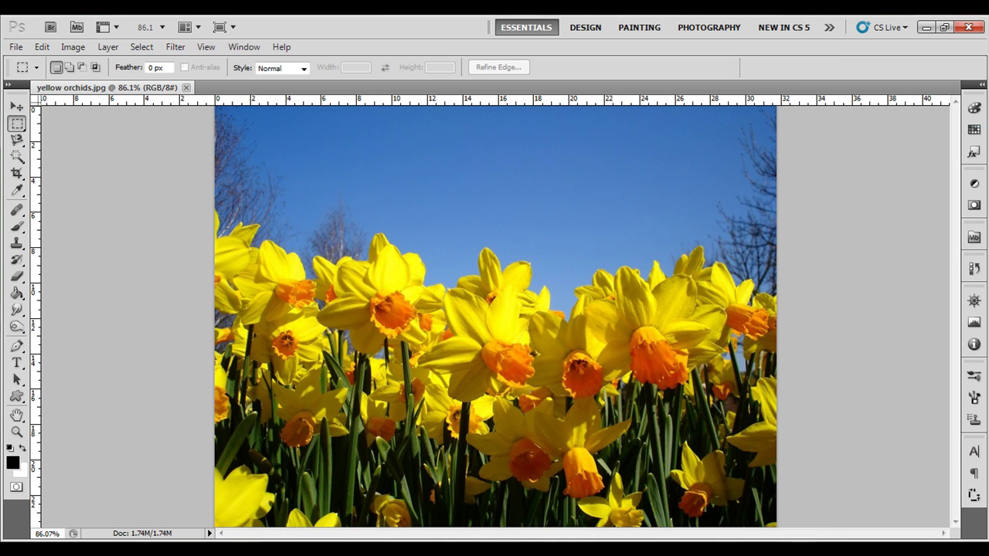
left_click_drag(951, 117, 636, 159)
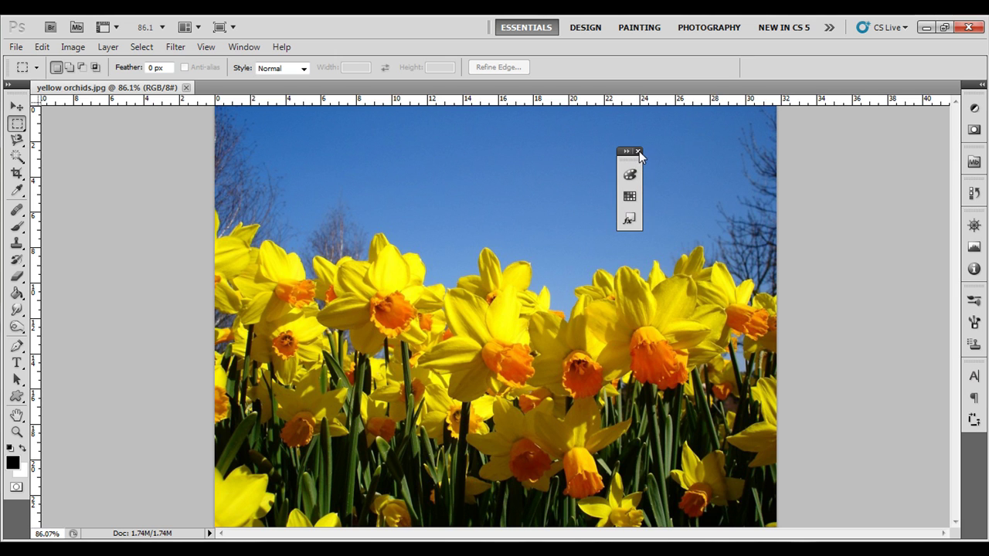
left_click(638, 152)
left_click_drag(984, 94, 702, 136)
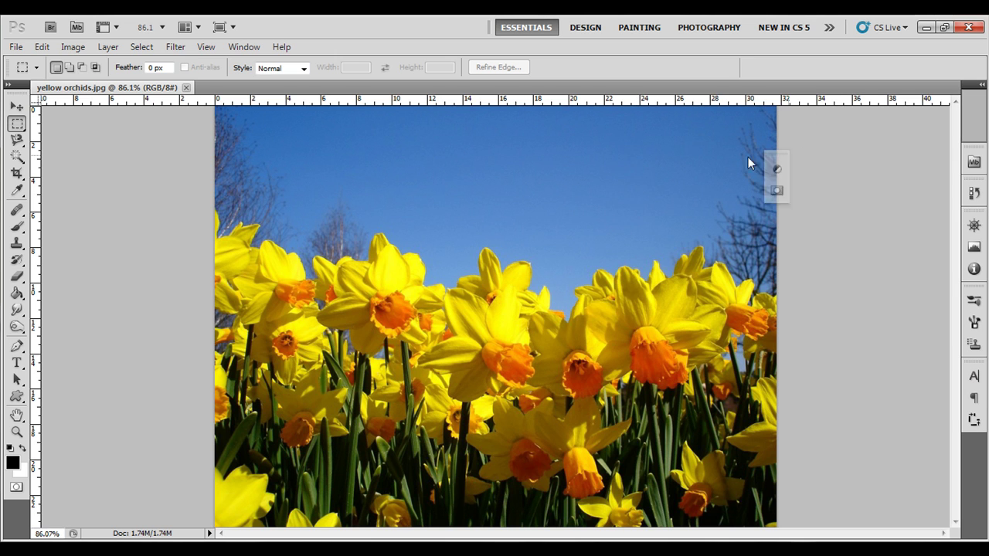
left_click(698, 135)
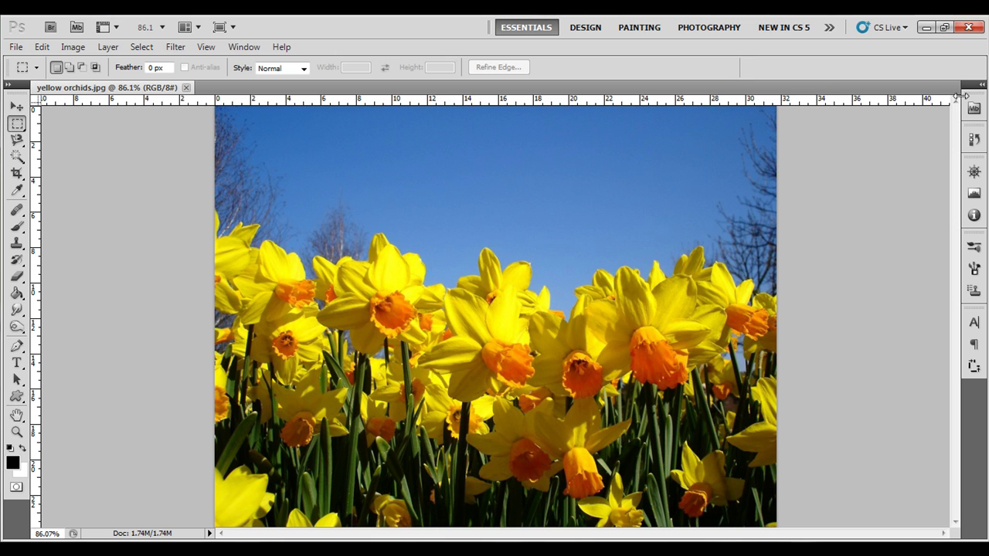
Step: Detach and close the remaining four docked icon groups
mouse_move(973, 101)
left_mouse_down()
mouse_move(817, 157)
mouse_move(715, 164)
mouse_move(947, 128)
mouse_move(728, 142)
left_mouse_up()
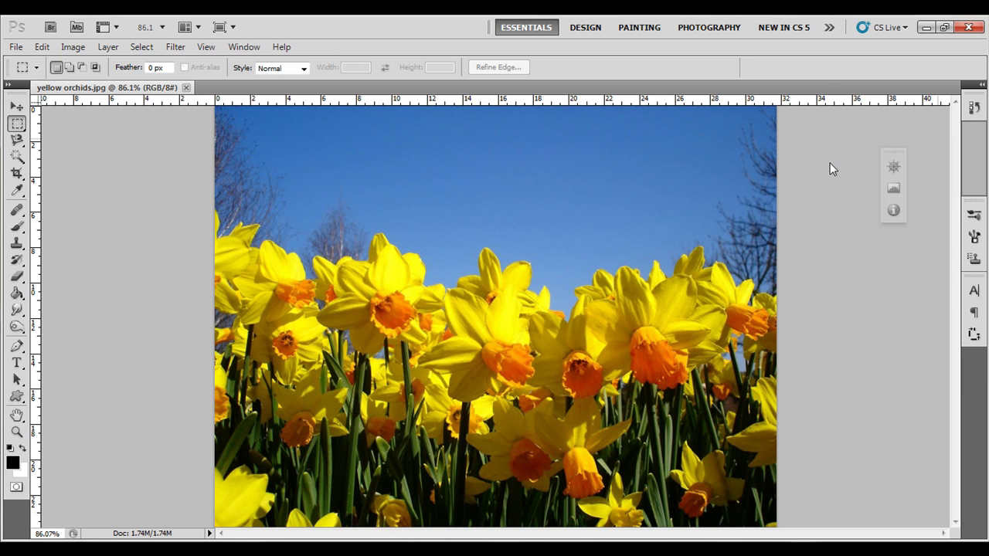
left_click(738, 144)
left_click_drag(974, 109, 799, 150)
left_click(795, 146)
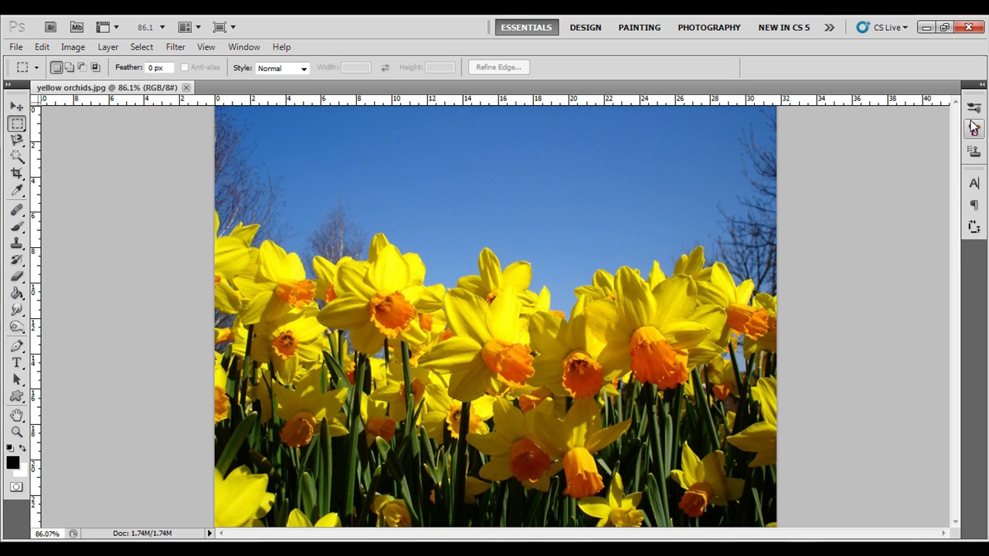
left_click_drag(974, 109, 765, 165)
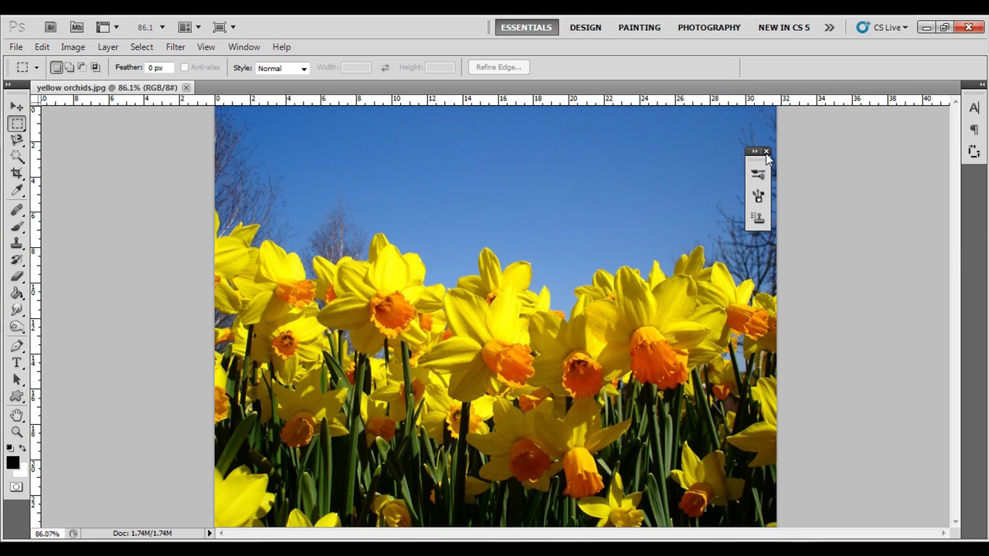
left_click(767, 149)
left_click_drag(975, 108, 748, 187)
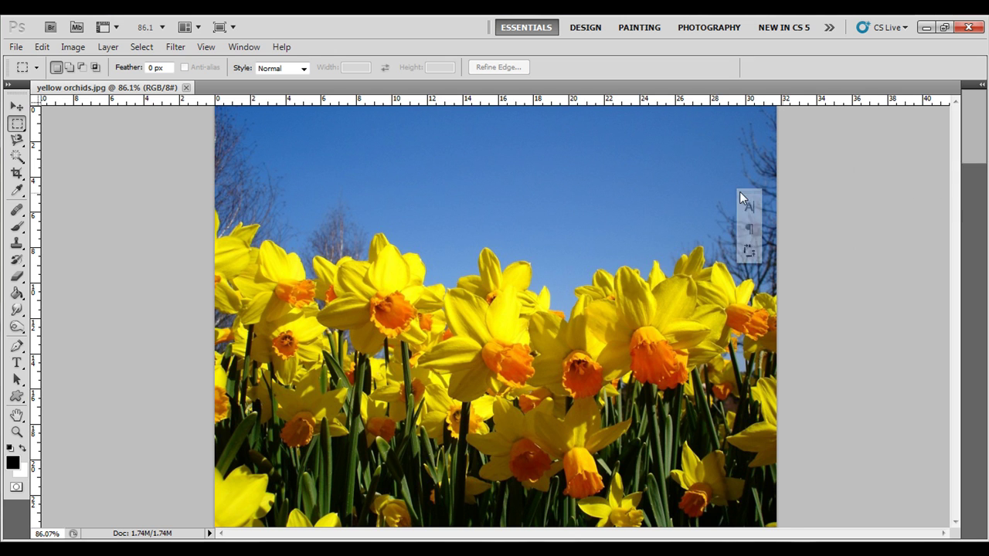
left_click(747, 182)
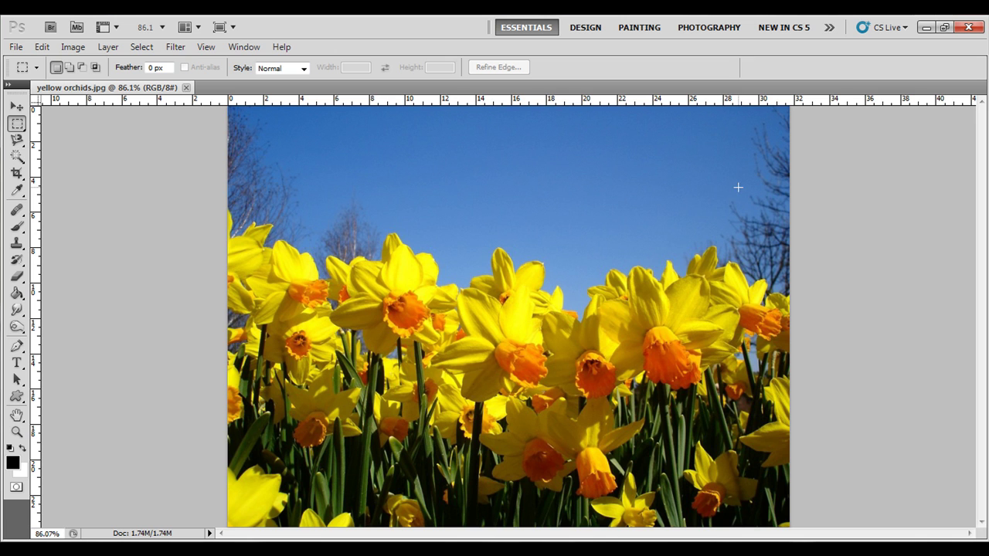
Step: Reopen Adjustments over the image, with the Info group collapsed to icons beside it
left_click(252, 53)
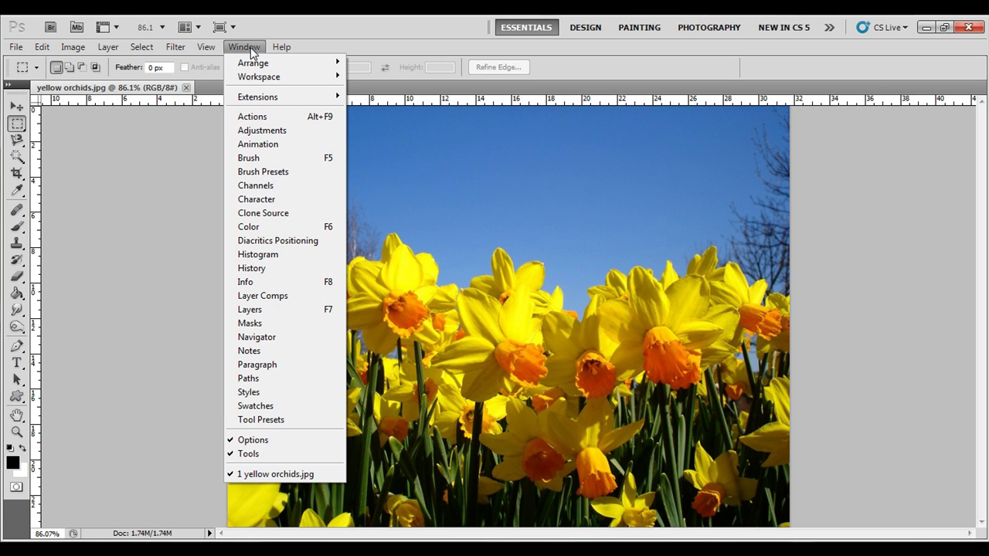
left_click(268, 133)
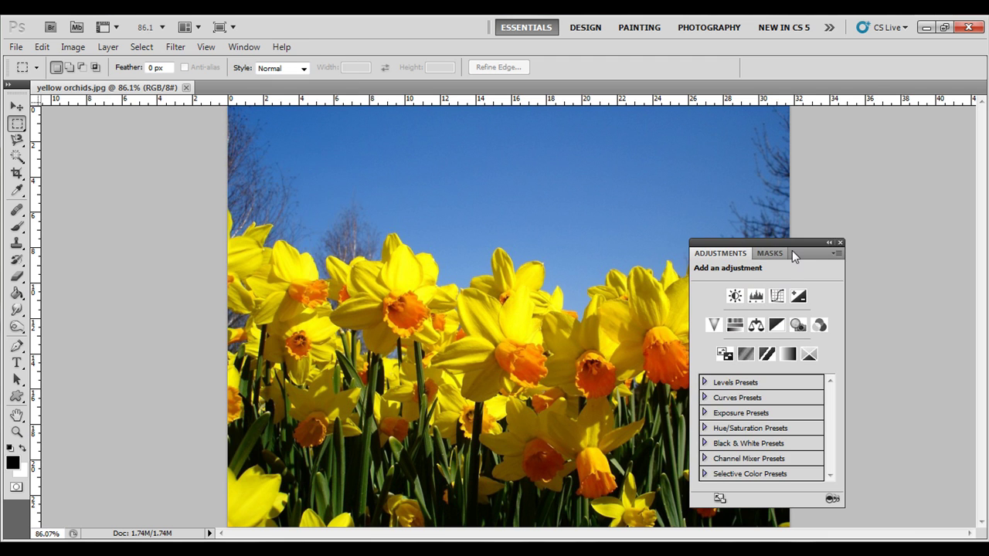
left_click_drag(807, 243, 652, 177)
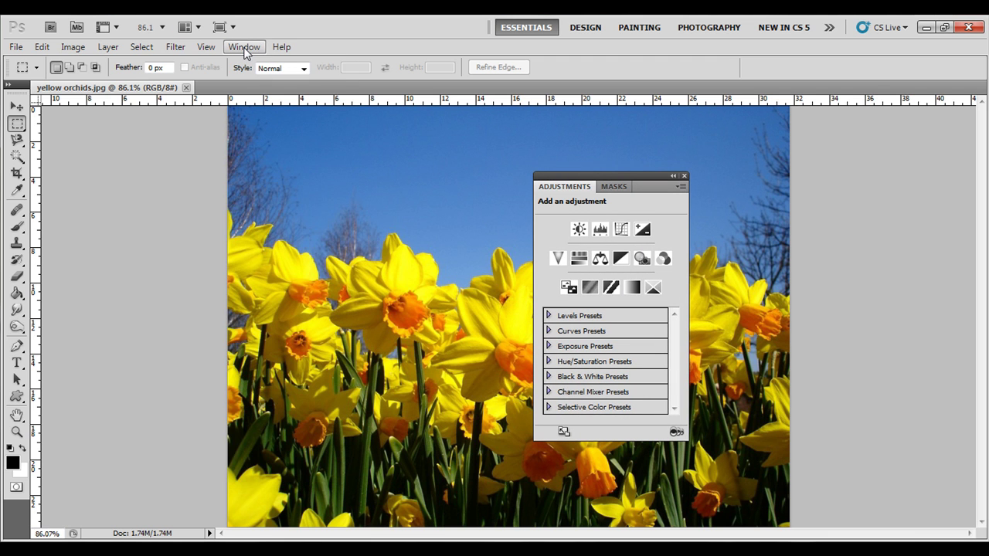
left_click(244, 47)
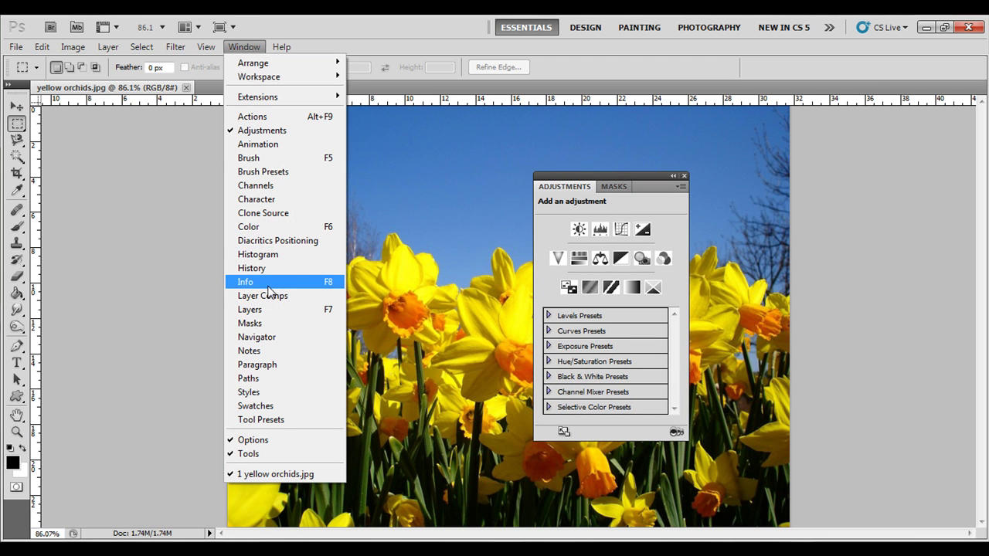
left_click(247, 283)
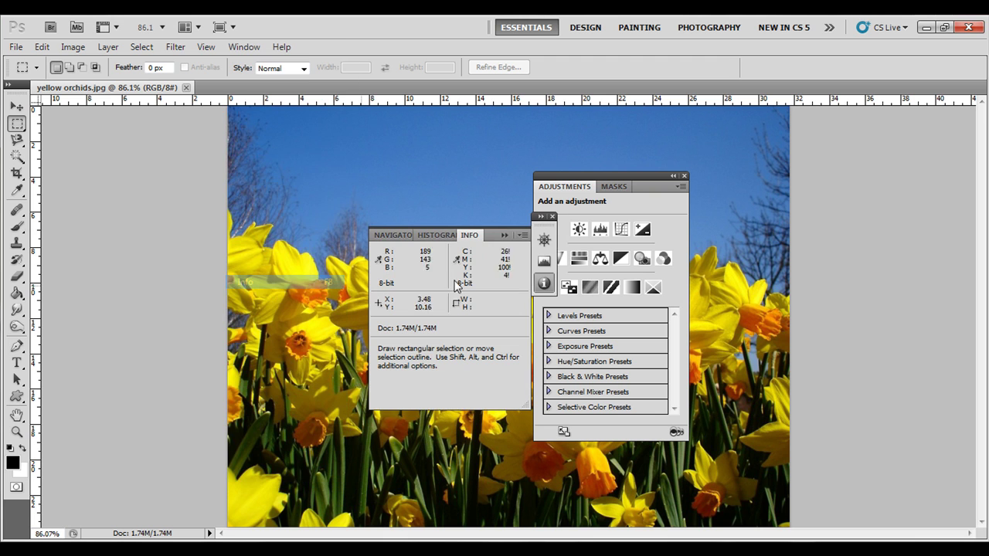
left_click(544, 283)
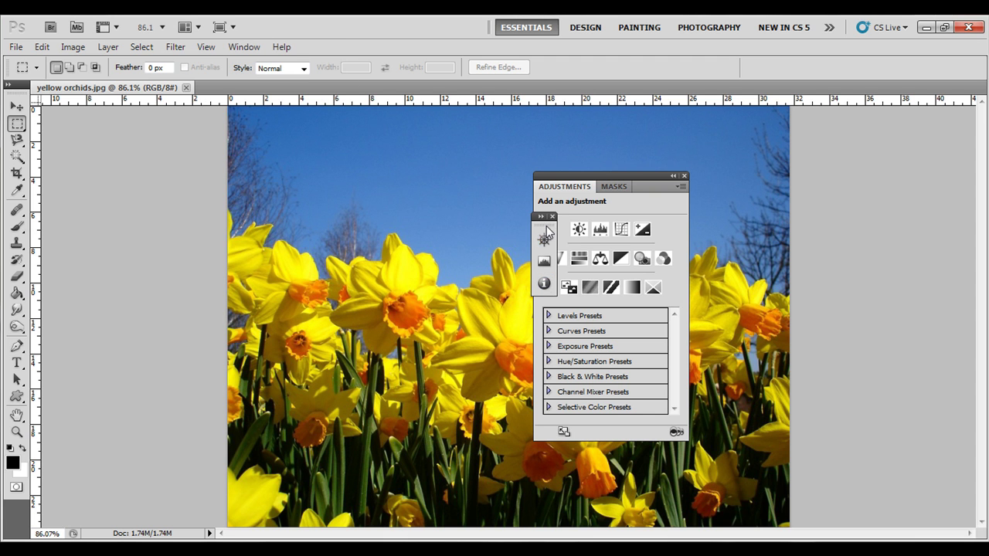
left_click_drag(550, 233, 472, 205)
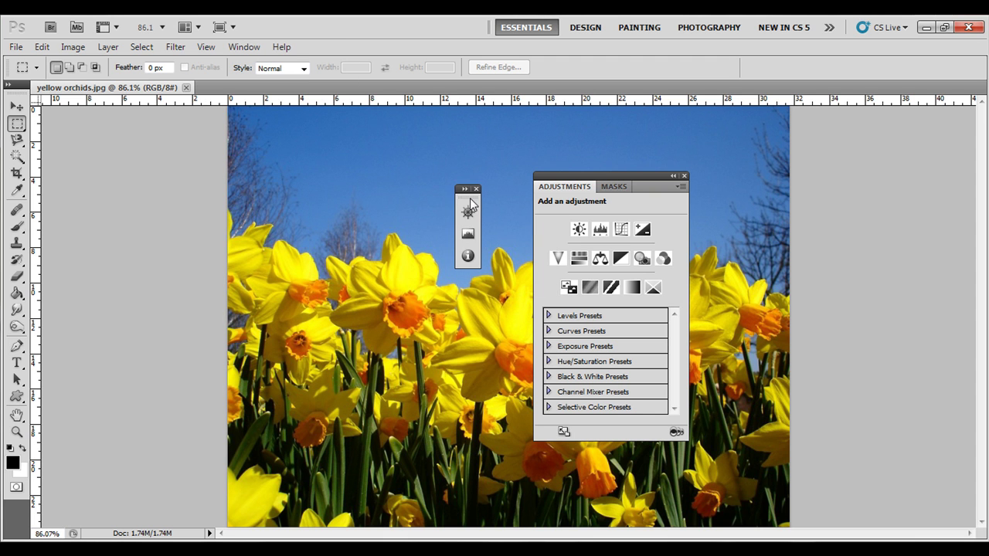
Step: Reopen the Layers and Color/Swatches/Styles groups as collapsed icon strips on the canvas
left_click(242, 48)
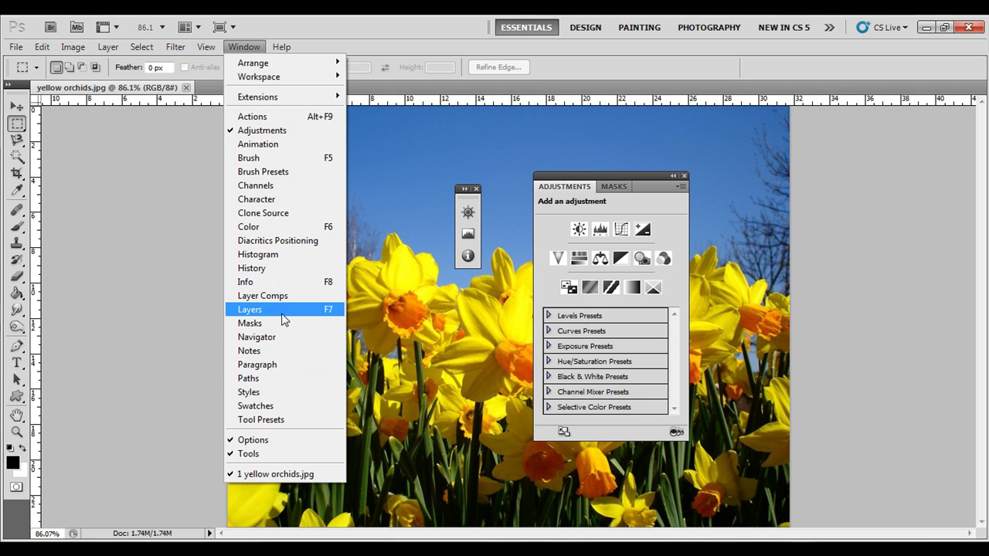
left_click(283, 310)
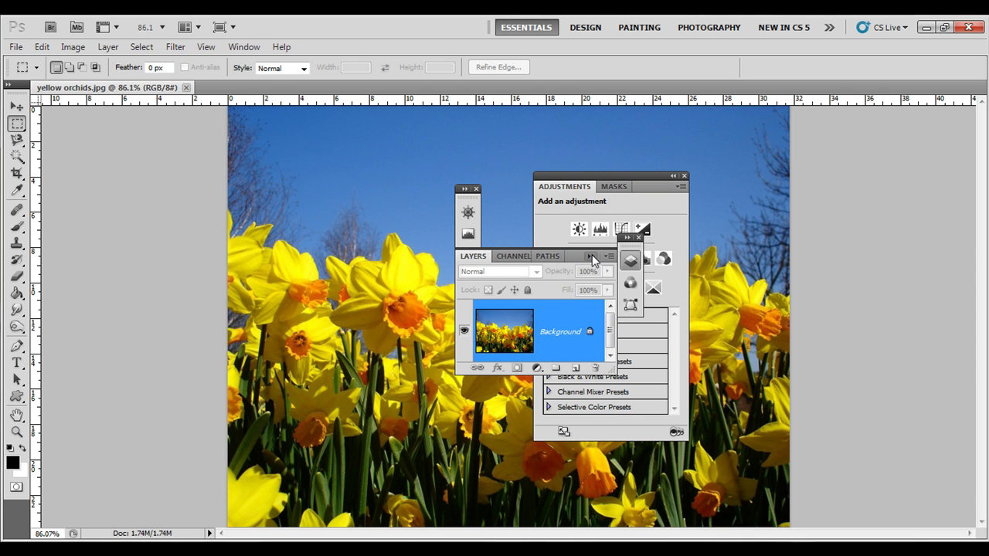
left_click(631, 265)
left_click_drag(624, 237, 314, 207)
left_click(242, 47)
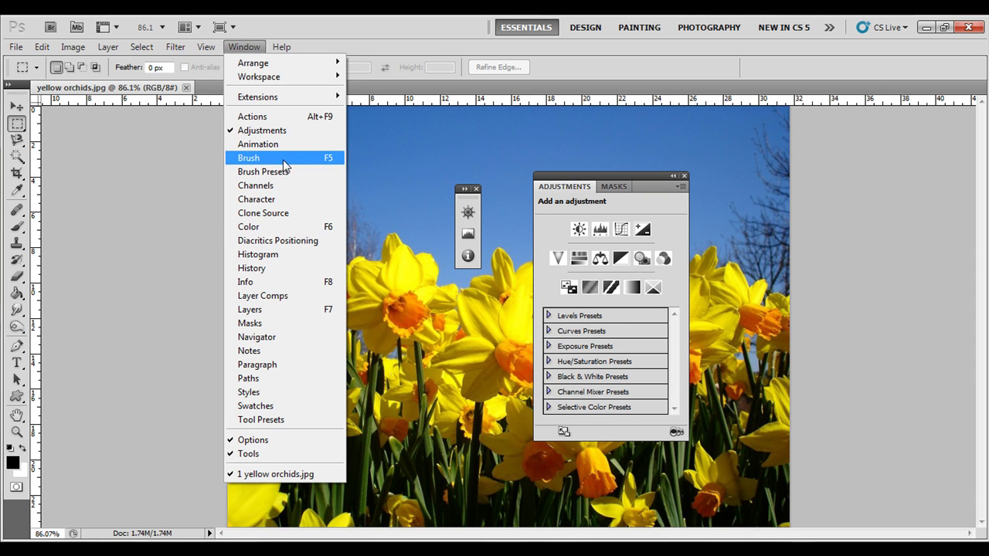
left_click(292, 406)
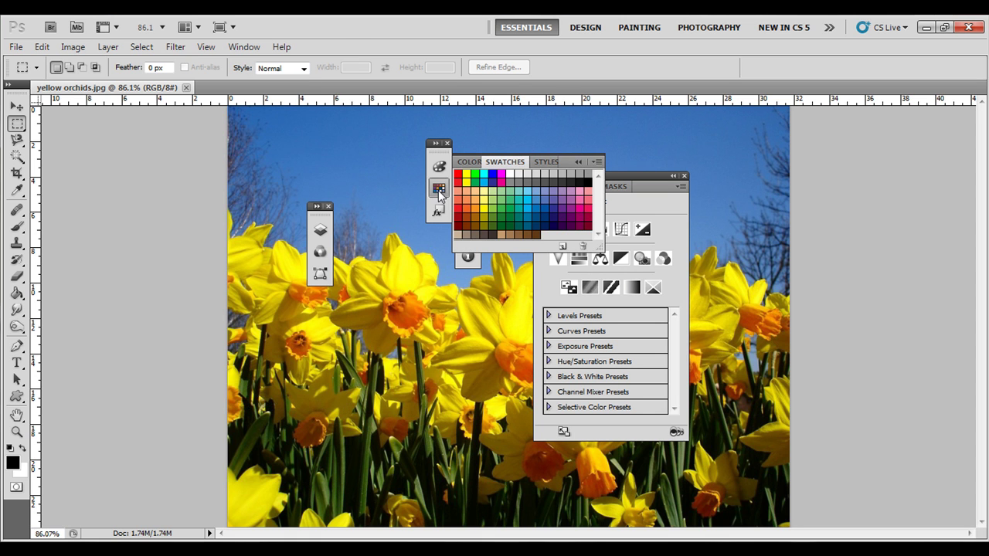
left_click(438, 190)
left_click_drag(432, 161, 390, 181)
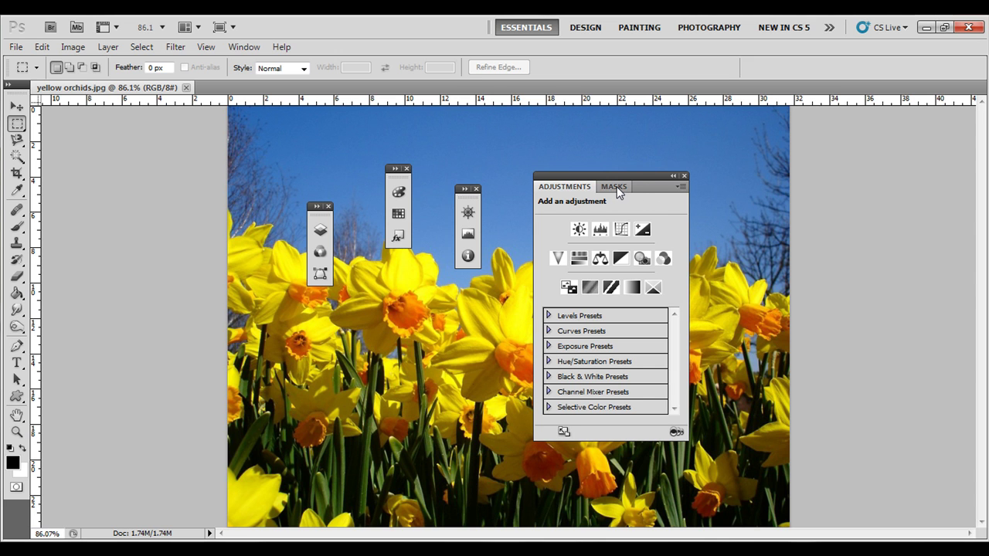
Step: Separate Masks into its own panel, stack it below Adjustments, and dock both at the right
mouse_move(615, 187)
left_mouse_down()
mouse_move(721, 208)
mouse_move(722, 182)
left_mouse_up()
left_click_drag(722, 183, 721, 183)
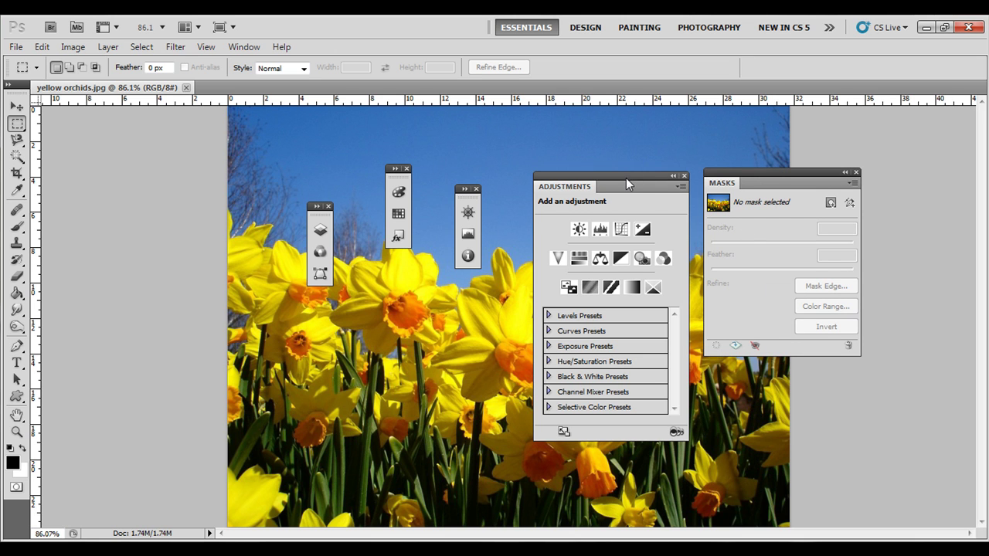
left_click_drag(626, 179, 623, 139)
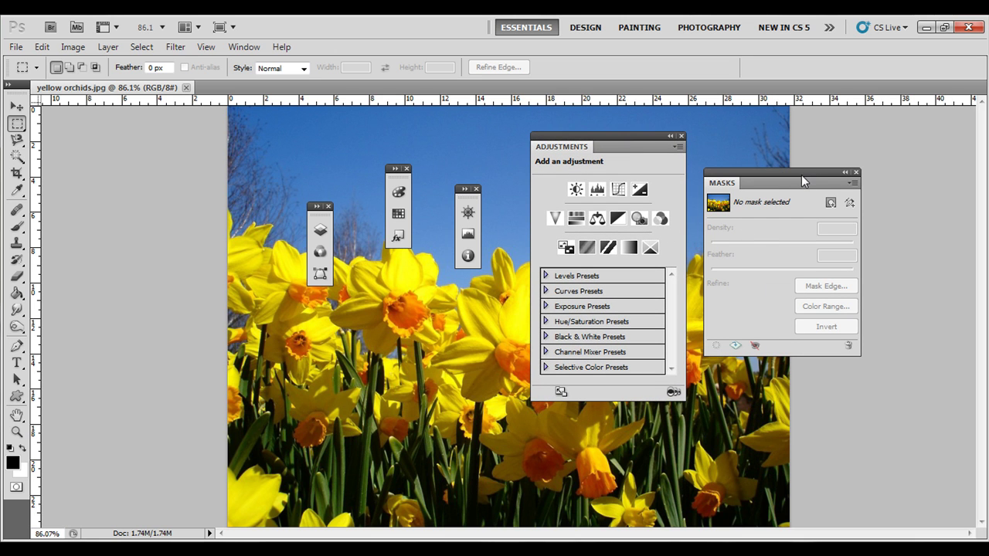
mouse_move(797, 175)
left_mouse_down()
mouse_move(789, 317)
mouse_move(794, 308)
mouse_move(623, 390)
left_mouse_up()
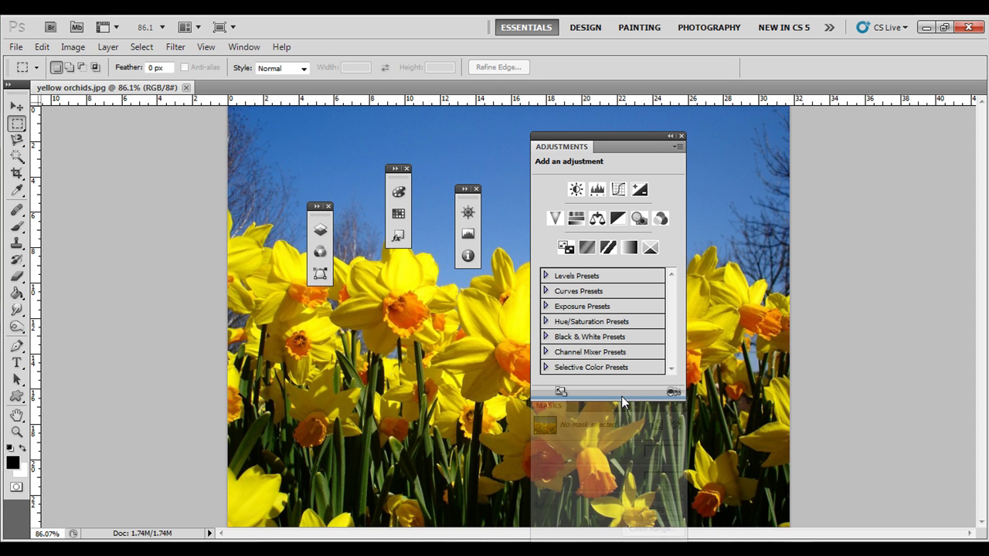
mouse_move(623, 391)
left_mouse_down()
mouse_move(622, 291)
mouse_move(620, 392)
left_mouse_up()
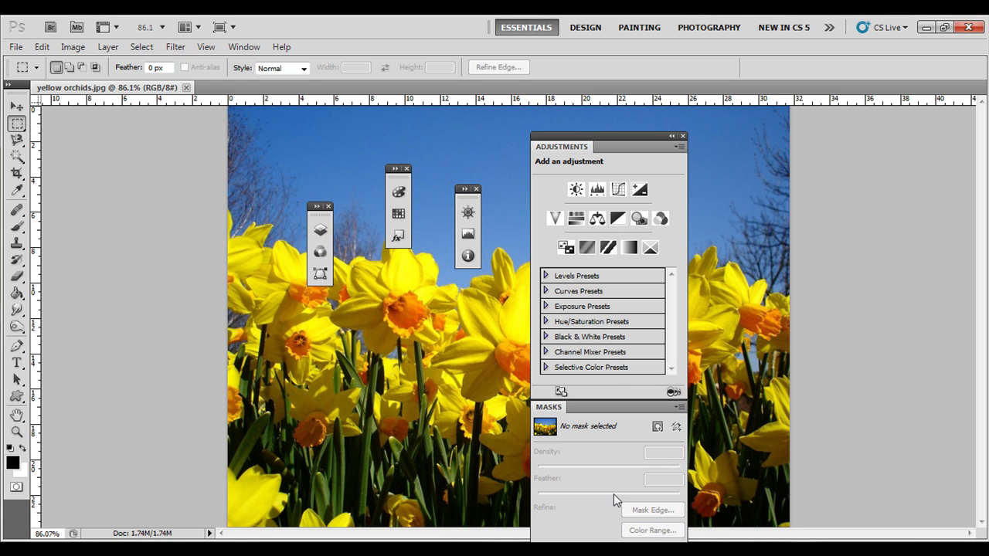
mouse_move(650, 135)
left_mouse_down()
mouse_move(778, 120)
mouse_move(709, 168)
mouse_move(639, 74)
mouse_move(659, 88)
mouse_move(781, 86)
mouse_move(704, 123)
left_mouse_up()
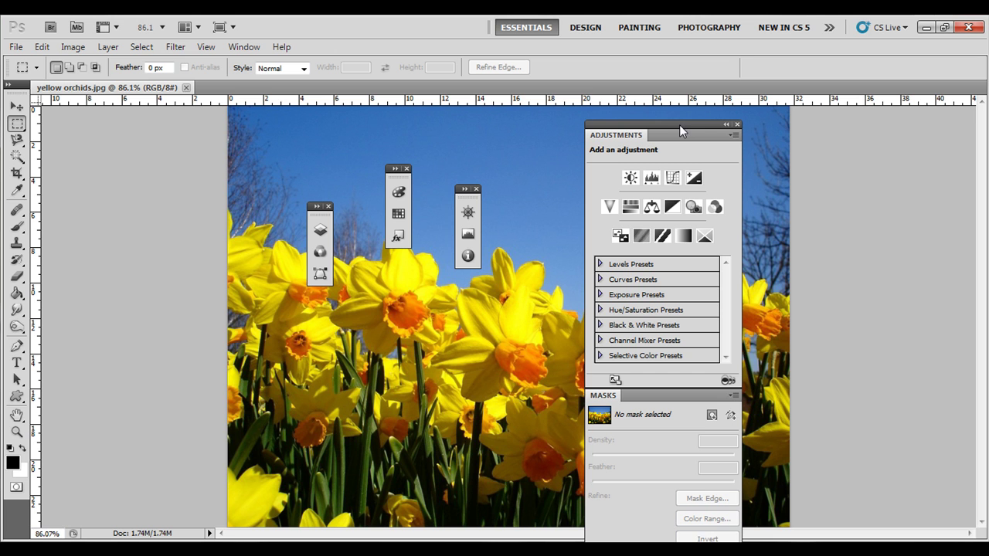
mouse_move(680, 130)
left_mouse_down()
mouse_move(697, 147)
mouse_move(868, 165)
mouse_move(984, 160)
left_mouse_up()
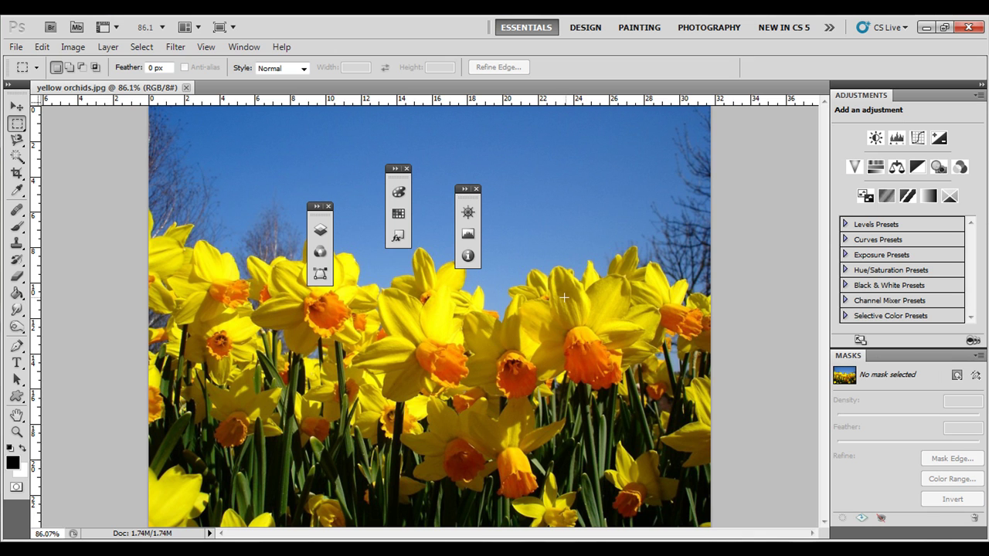
Step: Dock the Histogram/Info, Color/Swatches/Styles and Layers/Channels/Paths strips at right, expanding Layers
left_click(984, 86)
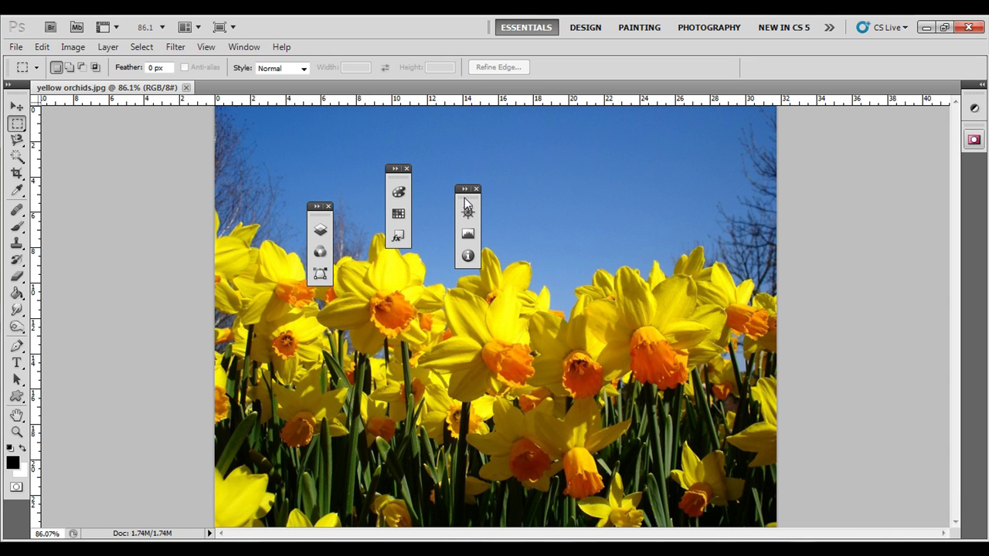
left_click_drag(466, 205, 972, 178)
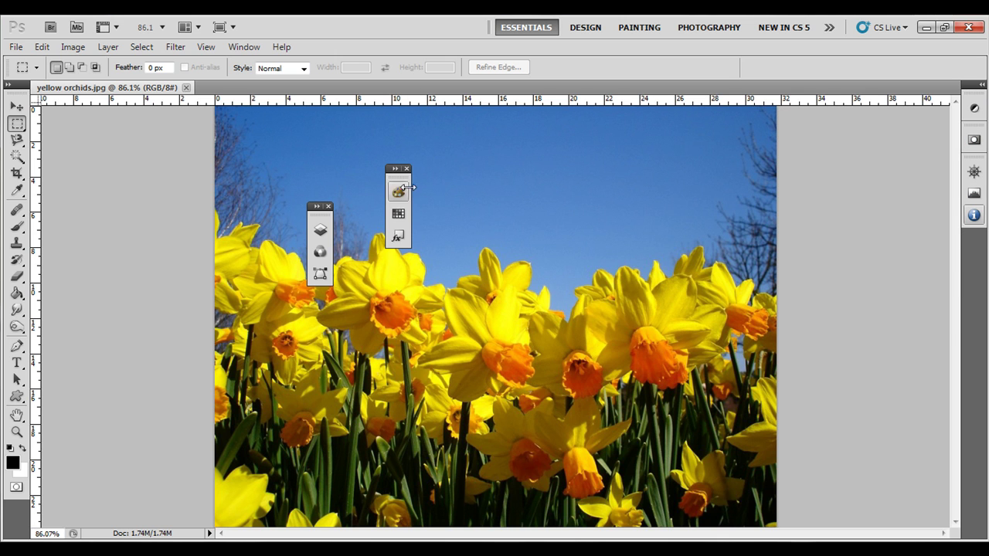
left_click_drag(399, 175, 977, 265)
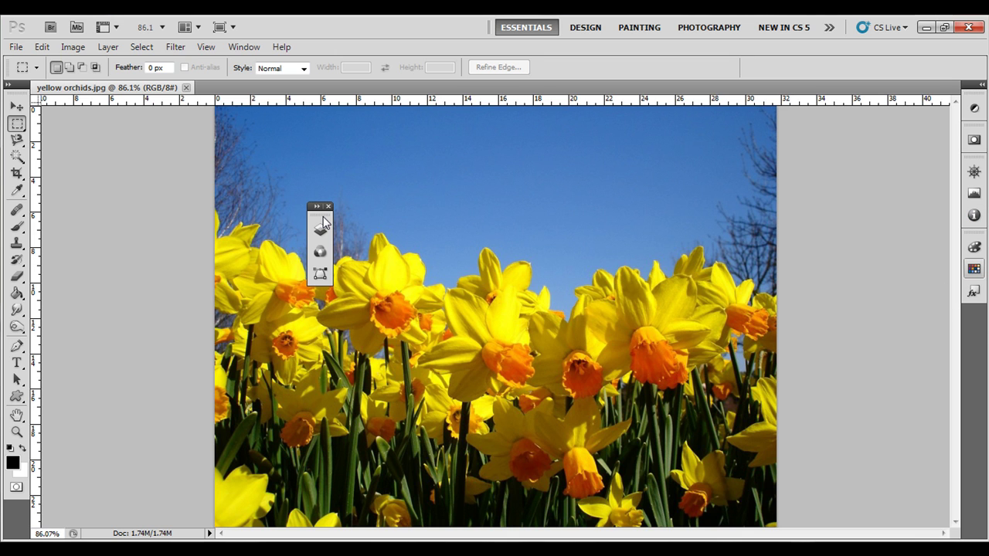
left_click_drag(320, 224, 953, 169)
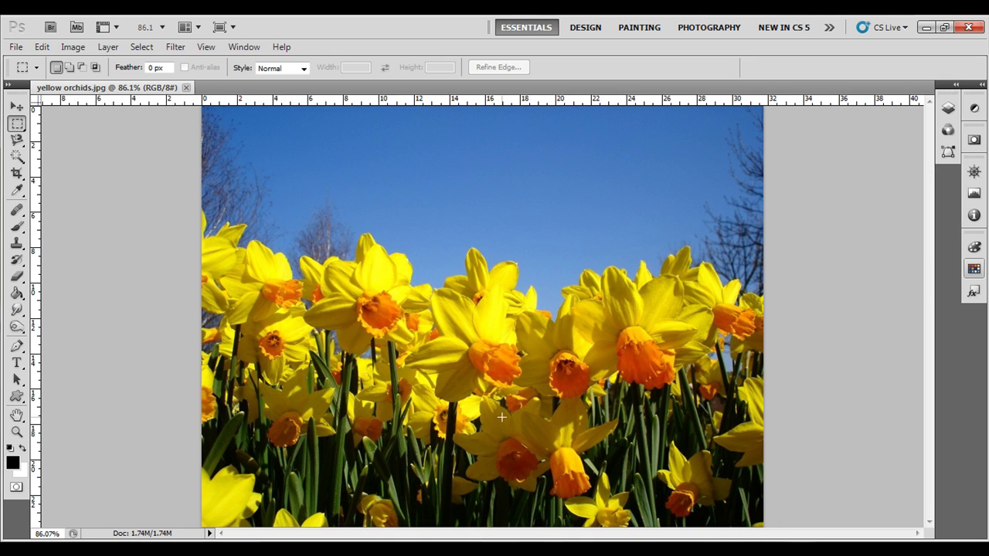
left_click(950, 83)
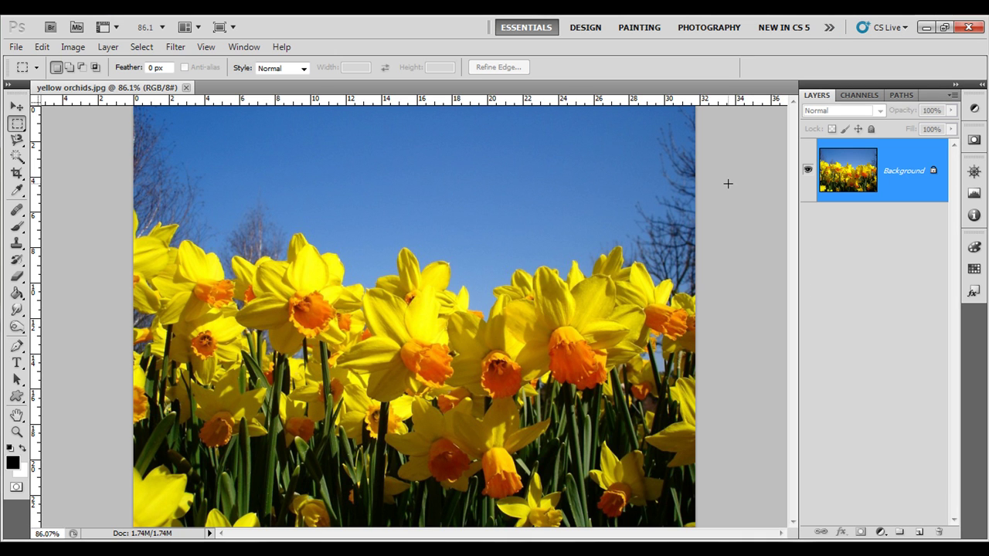
Step: Create a new workspace named 'new' with Keyboard Shortcuts and Menus ticked, and save it
left_click(830, 29)
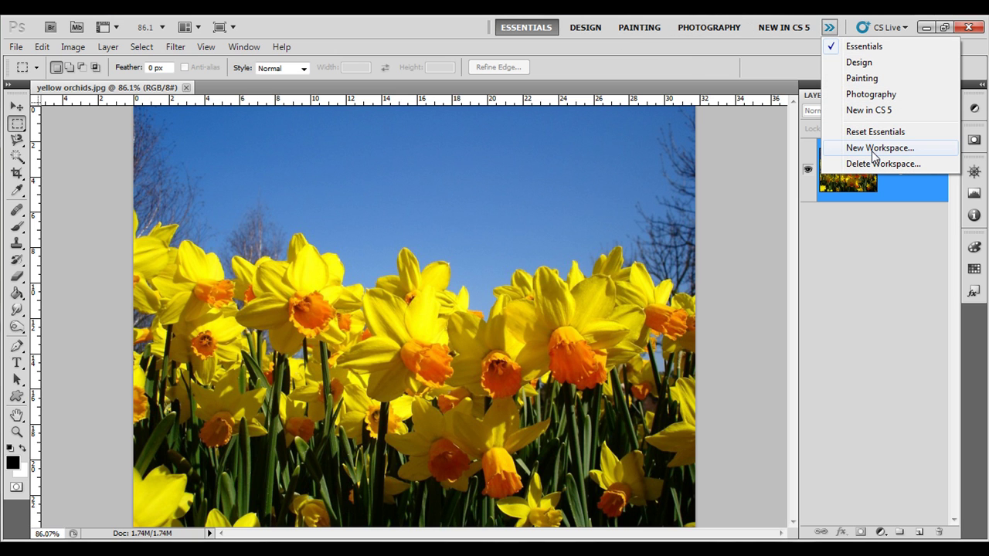
left_click(243, 51)
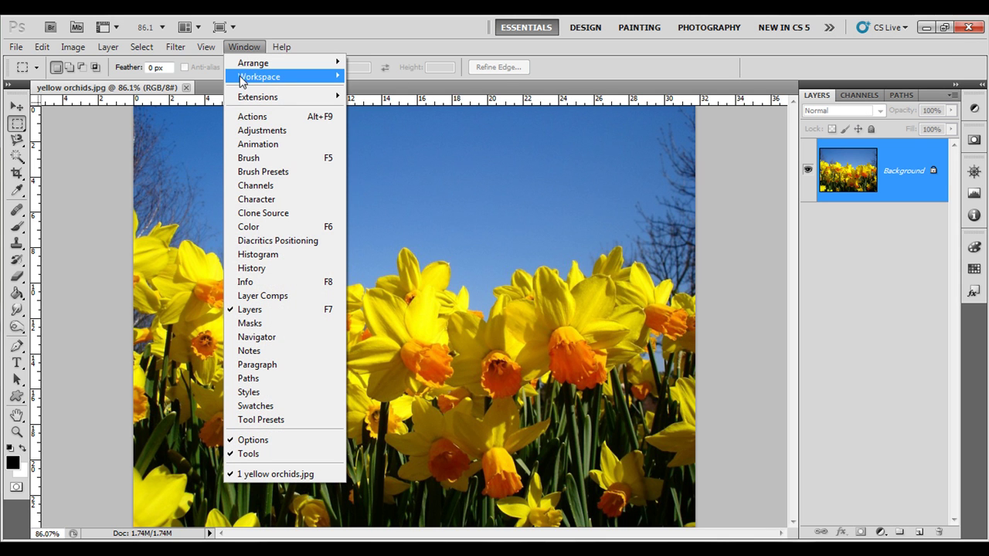
mouse_move(259, 77)
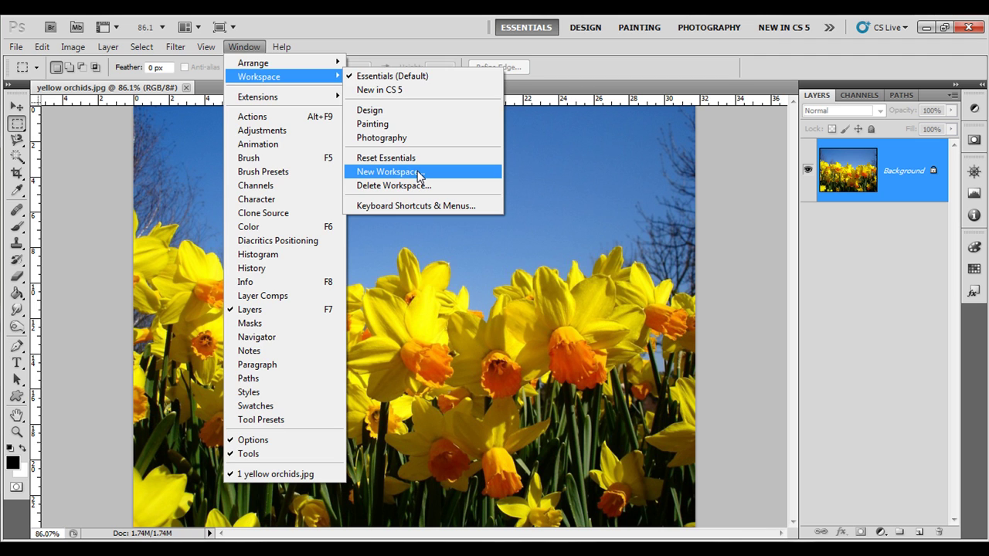
left_click(420, 176)
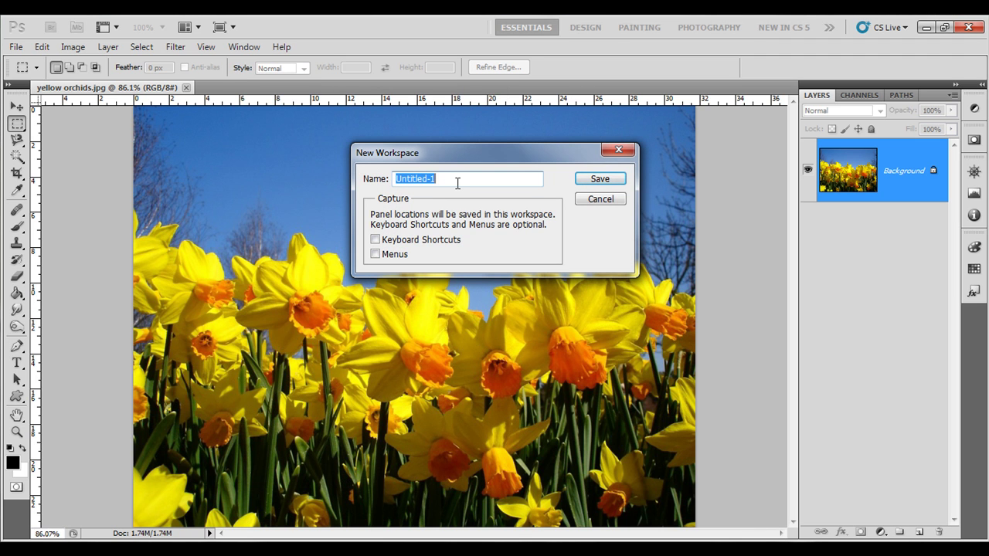
type("new")
left_click(377, 242)
left_click(377, 255)
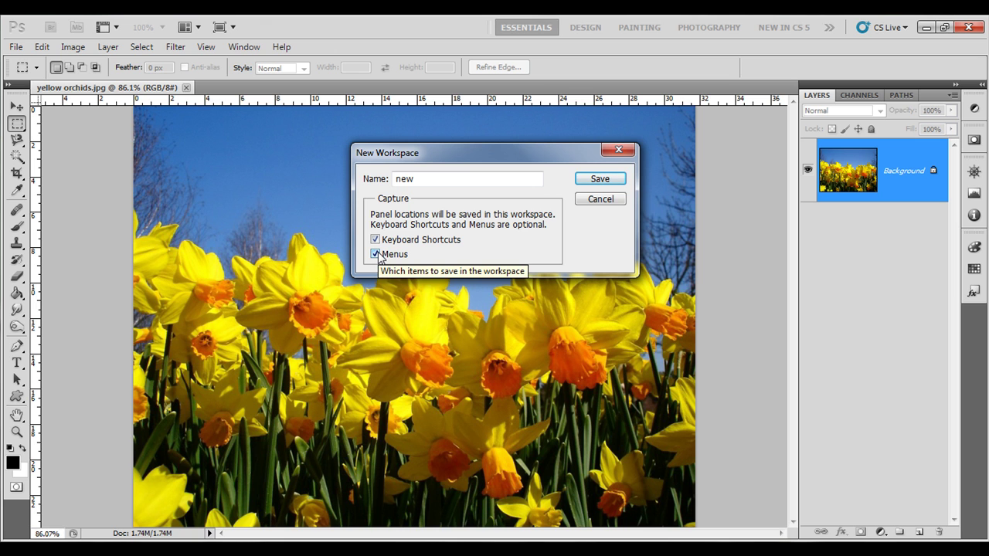
left_click(610, 179)
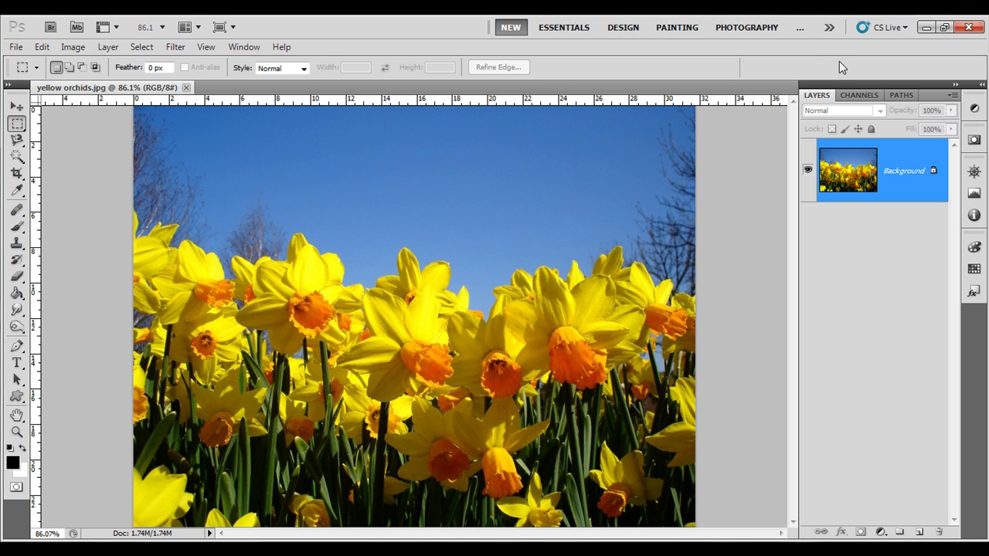
left_click(829, 28)
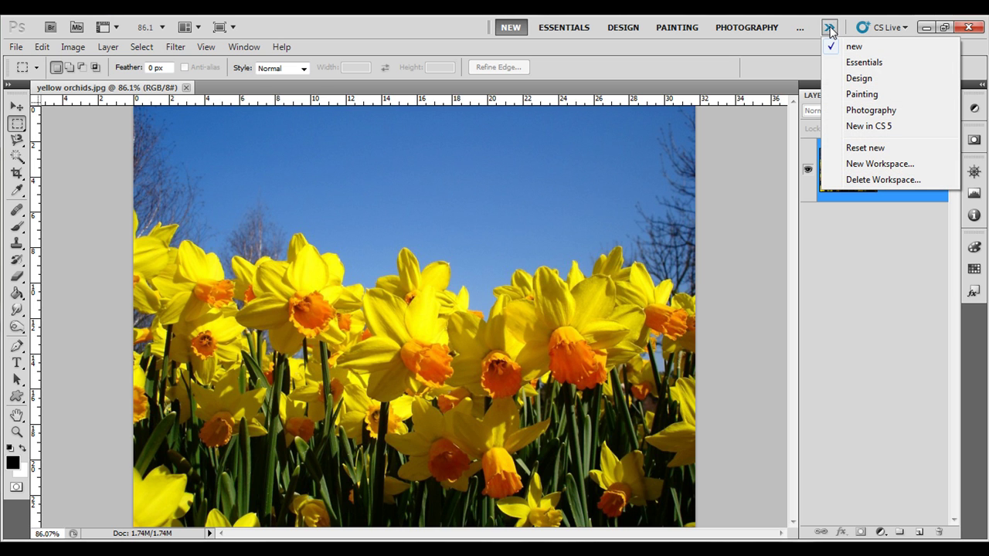
left_click(875, 79)
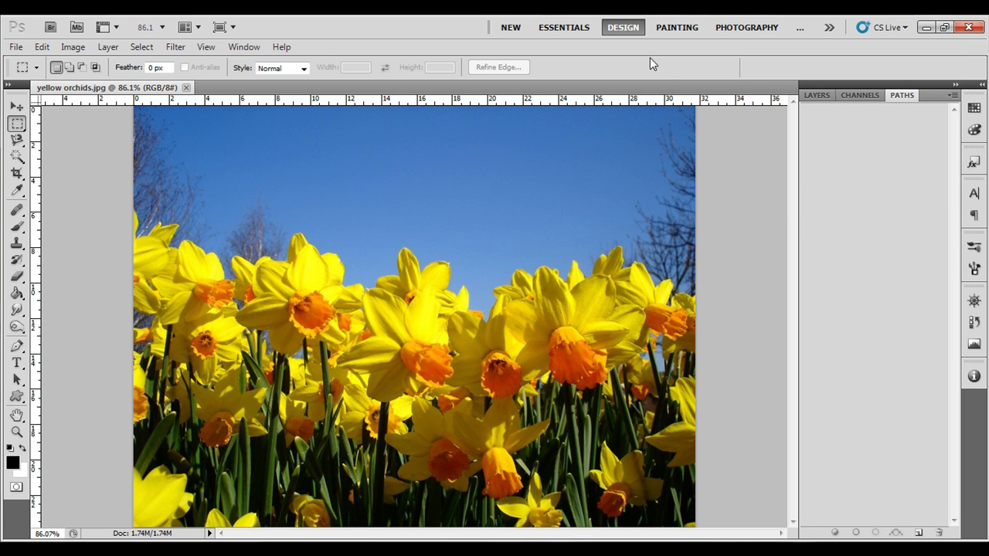
left_click(683, 35)
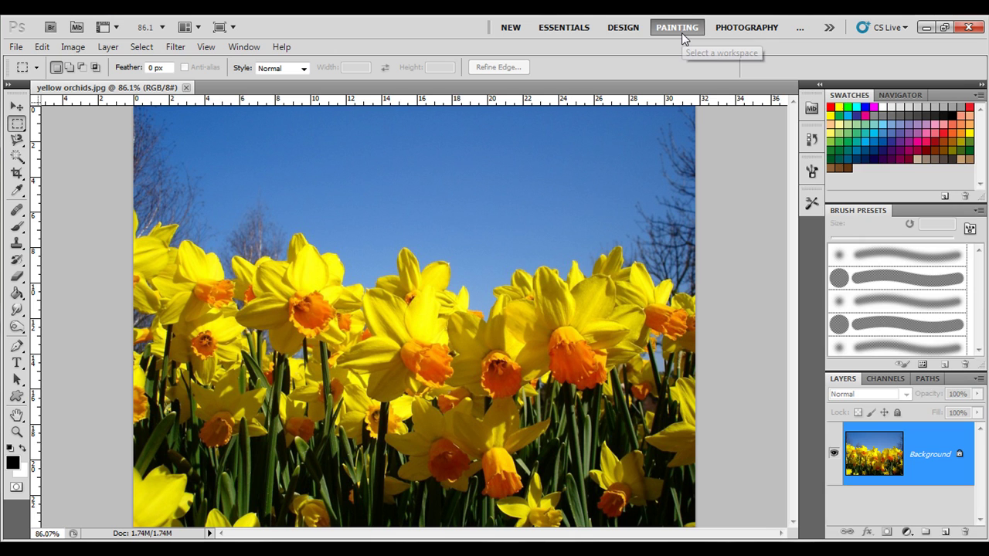
left_click(829, 29)
left_click(848, 46)
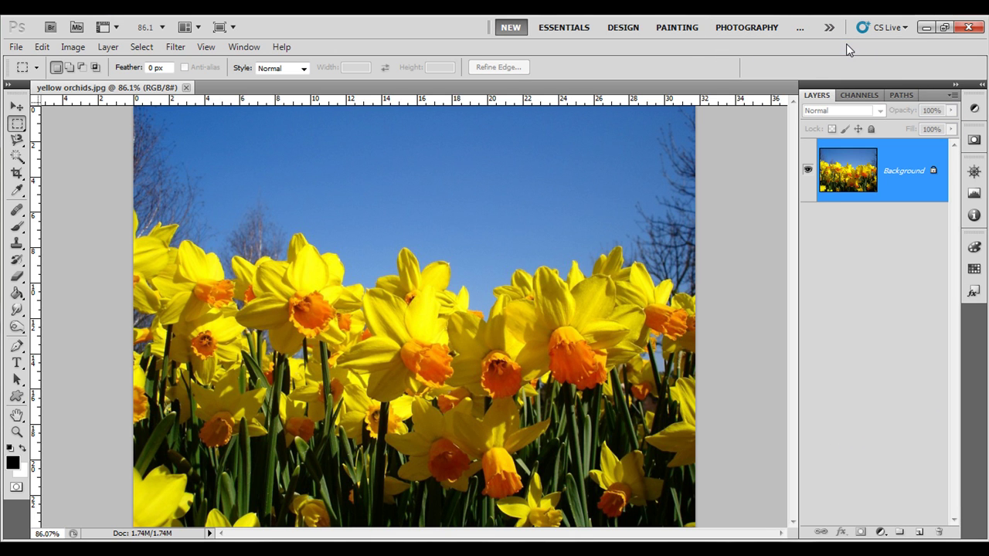